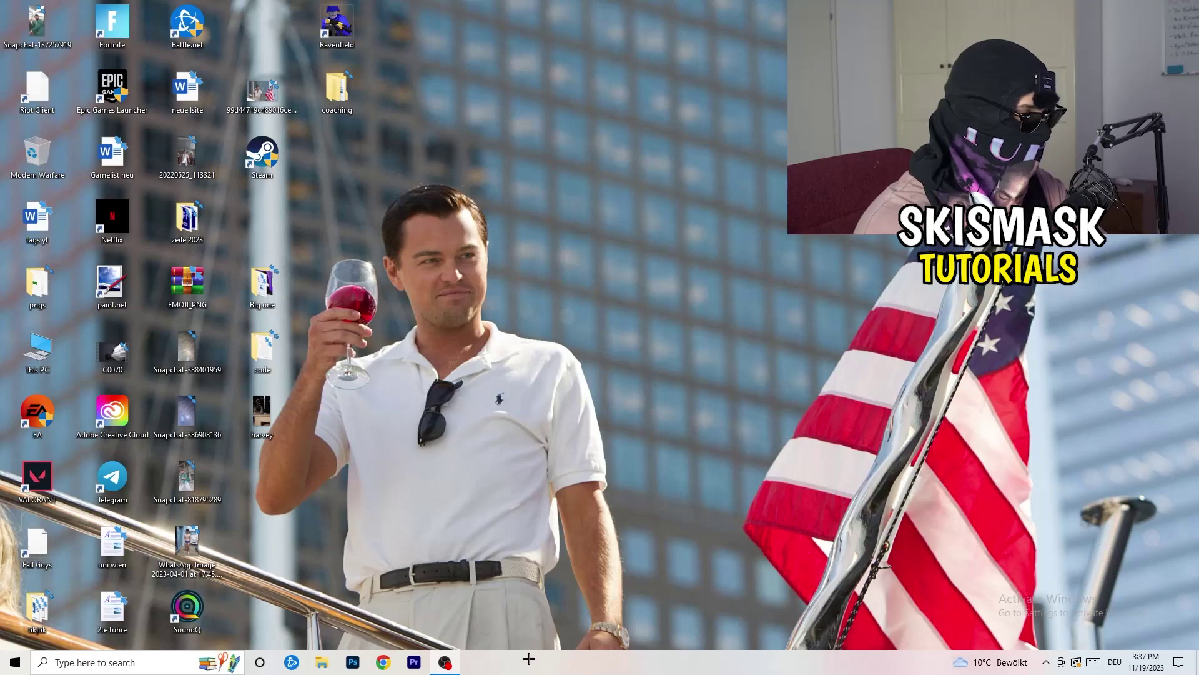
Open Task Manager from the taskbar and try to end Antimalware Service Executable
right_click(589, 662)
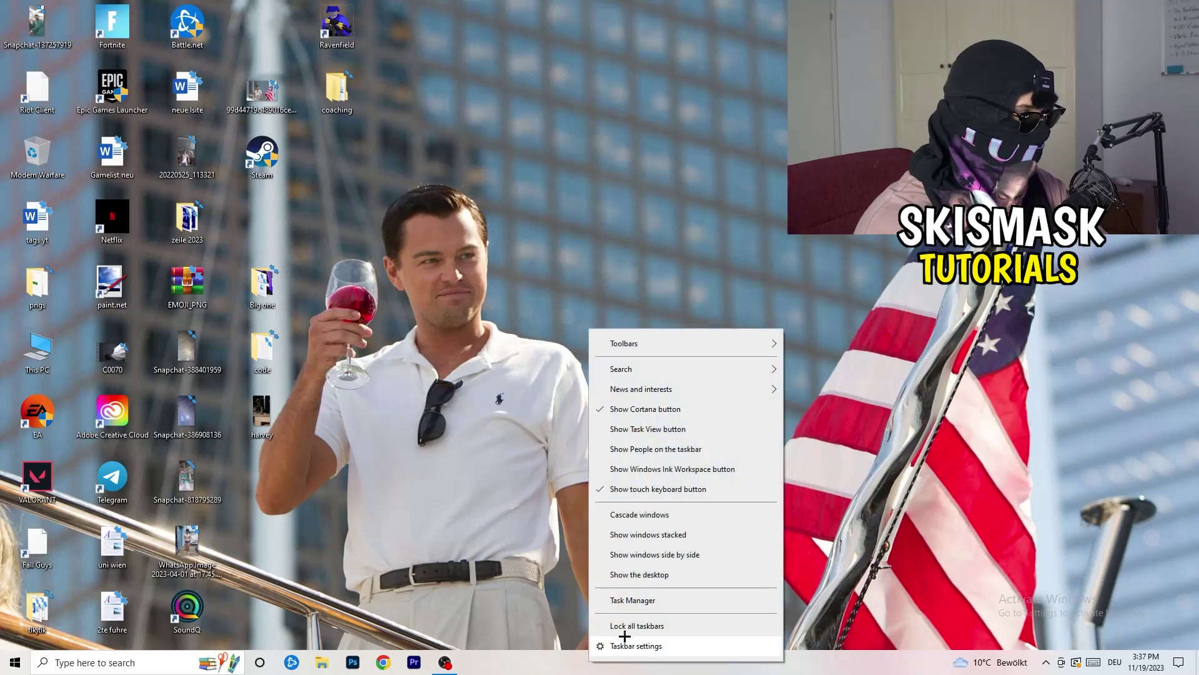
click(637, 598)
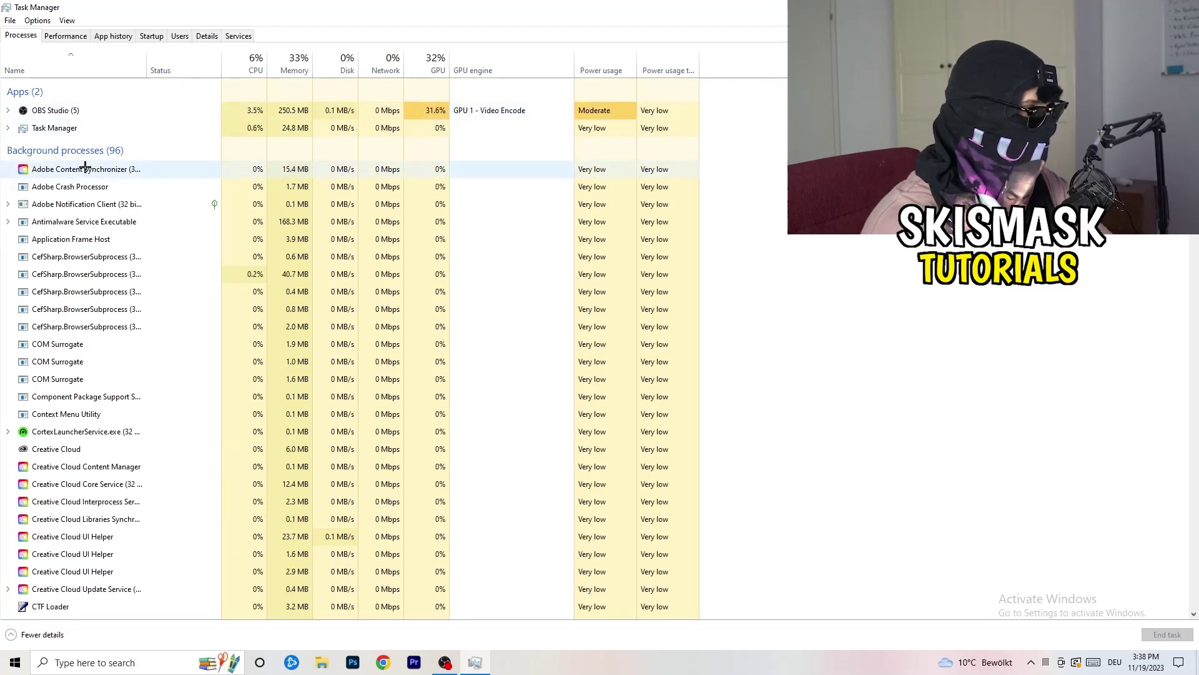
right_click(280, 223)
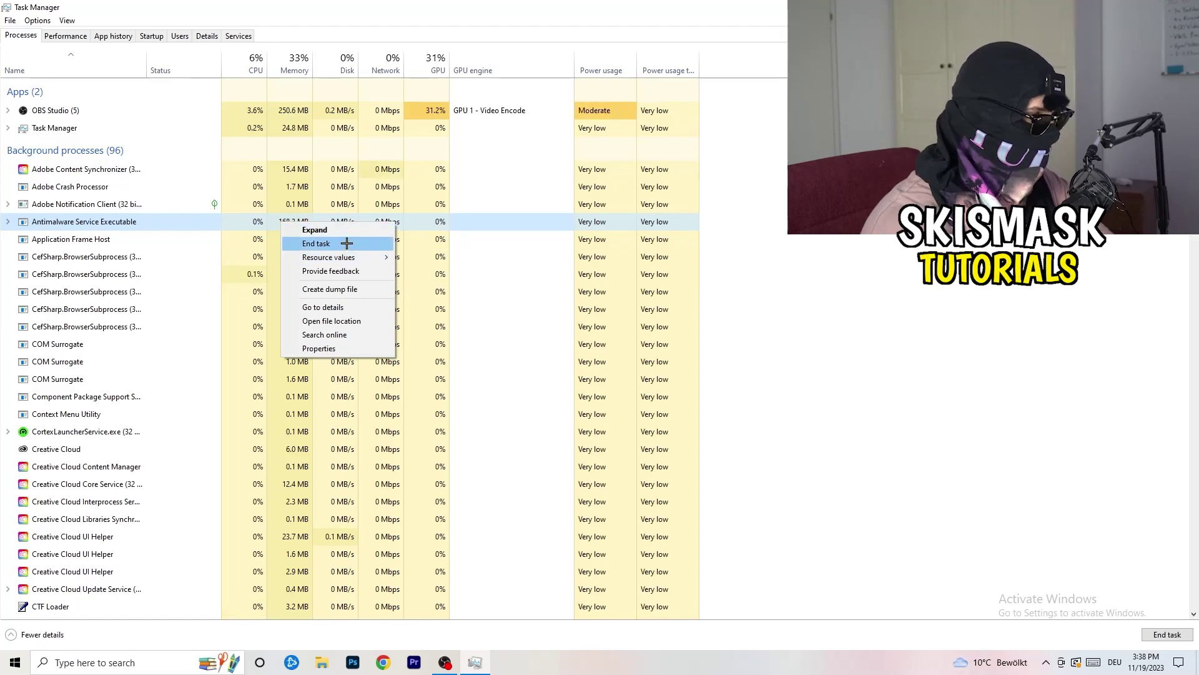
click(347, 243)
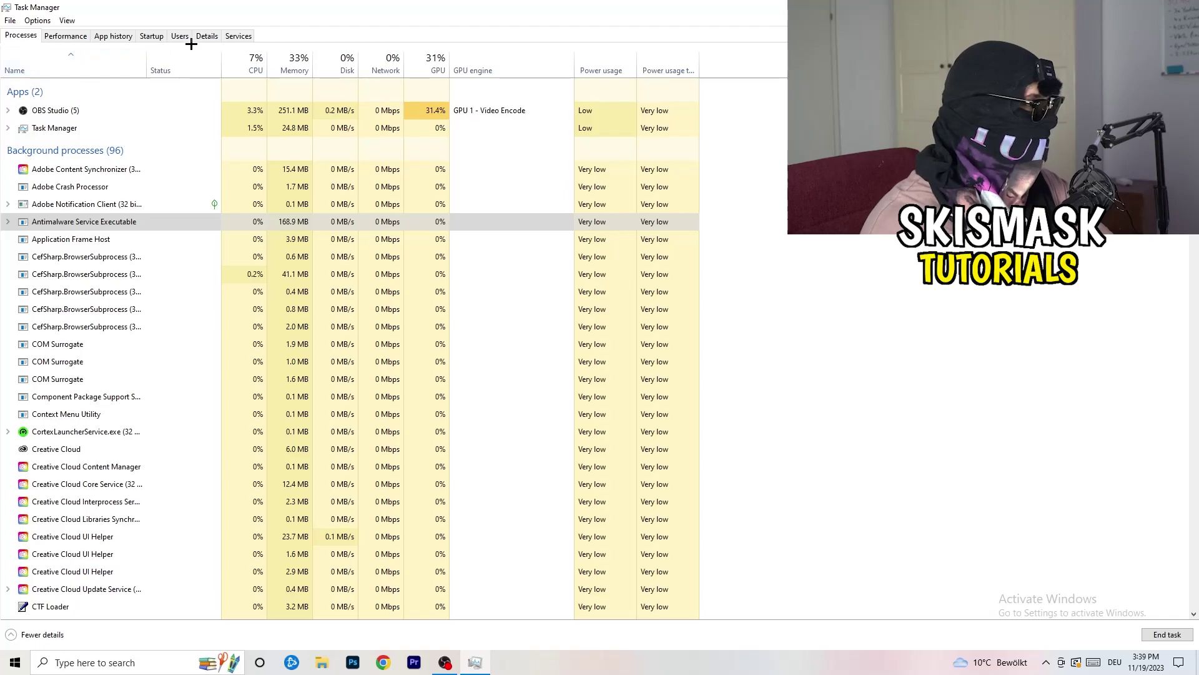
Review the Dropbox, EA and File Association Helper startup entries without disabling any, then view Performance
click(154, 38)
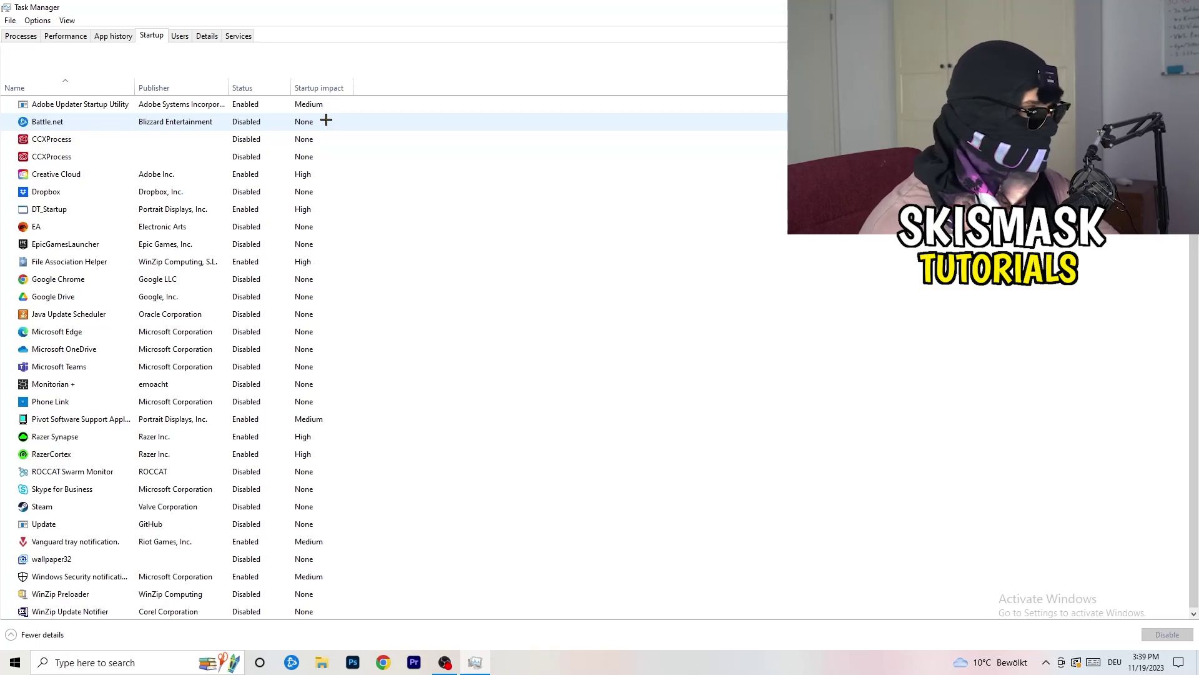
right_click(250, 189)
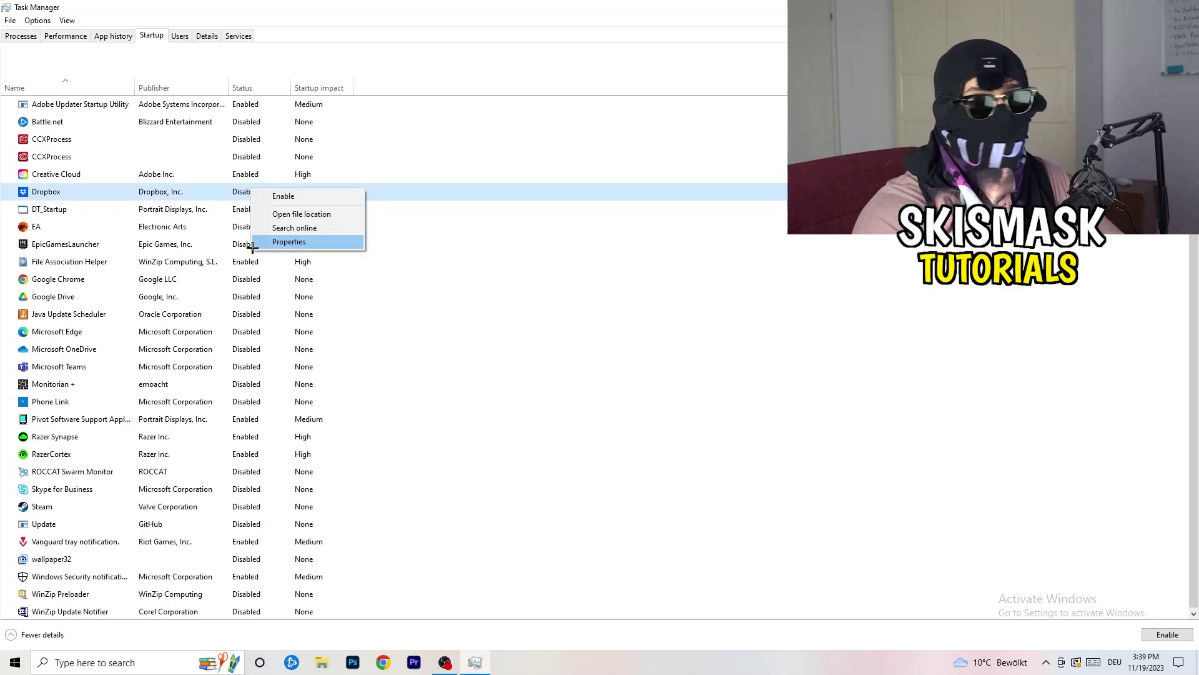
right_click(119, 230)
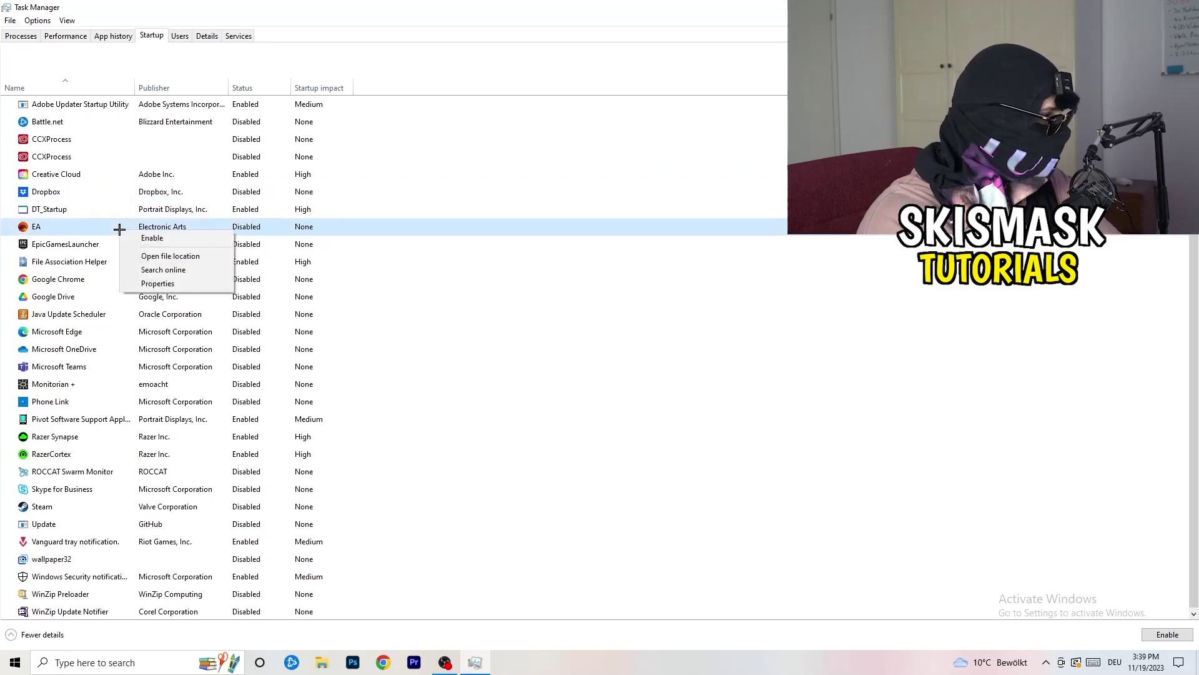
click(799, 327)
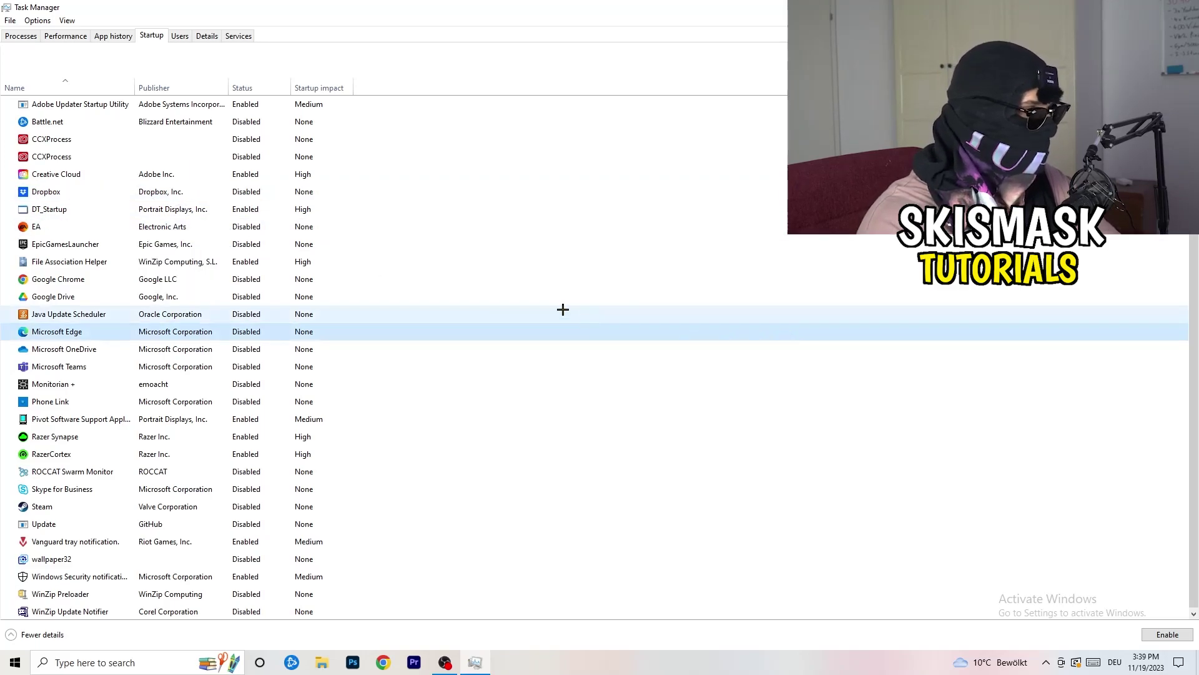
right_click(248, 266)
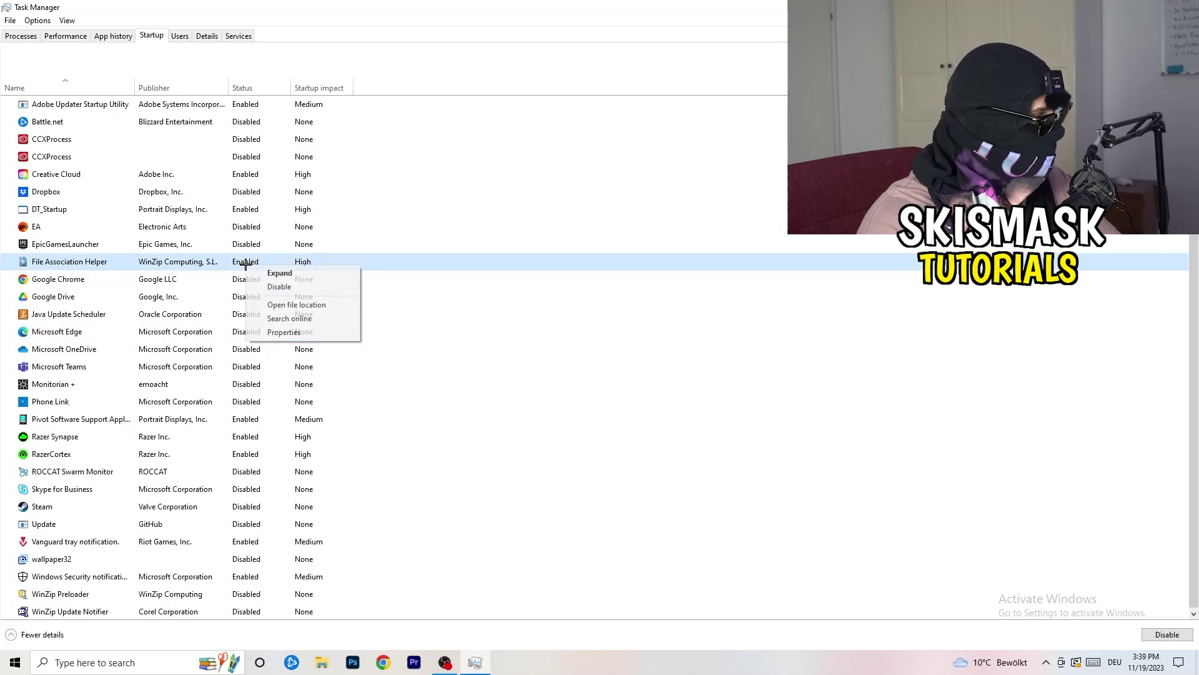
click(538, 313)
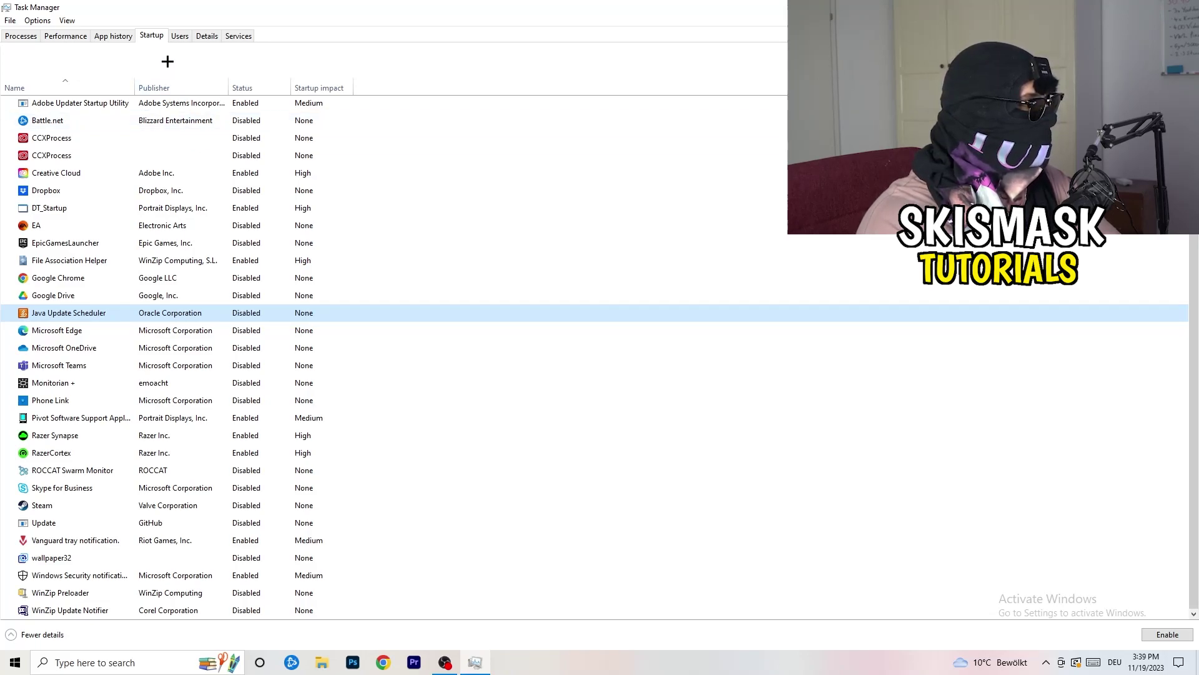
click(68, 37)
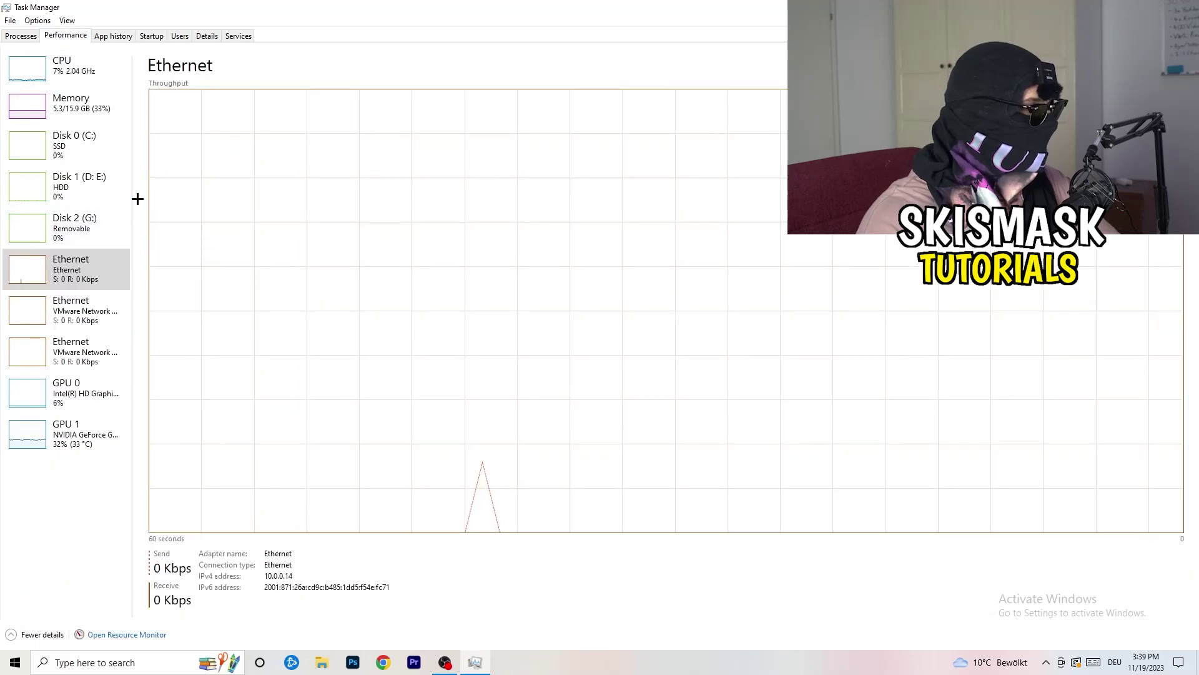
Inspect DropboxCrashHandler's Set priority options in Details without changing them, then close Task Manager
click(208, 36)
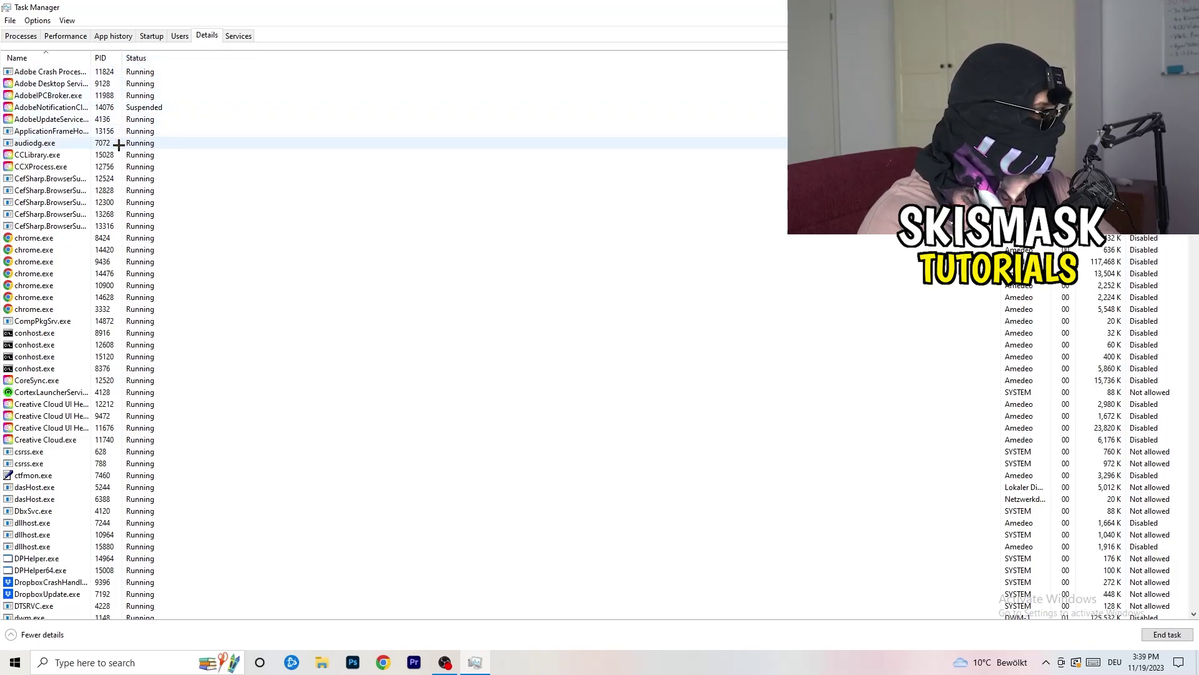
scroll(125, 303, down, 6)
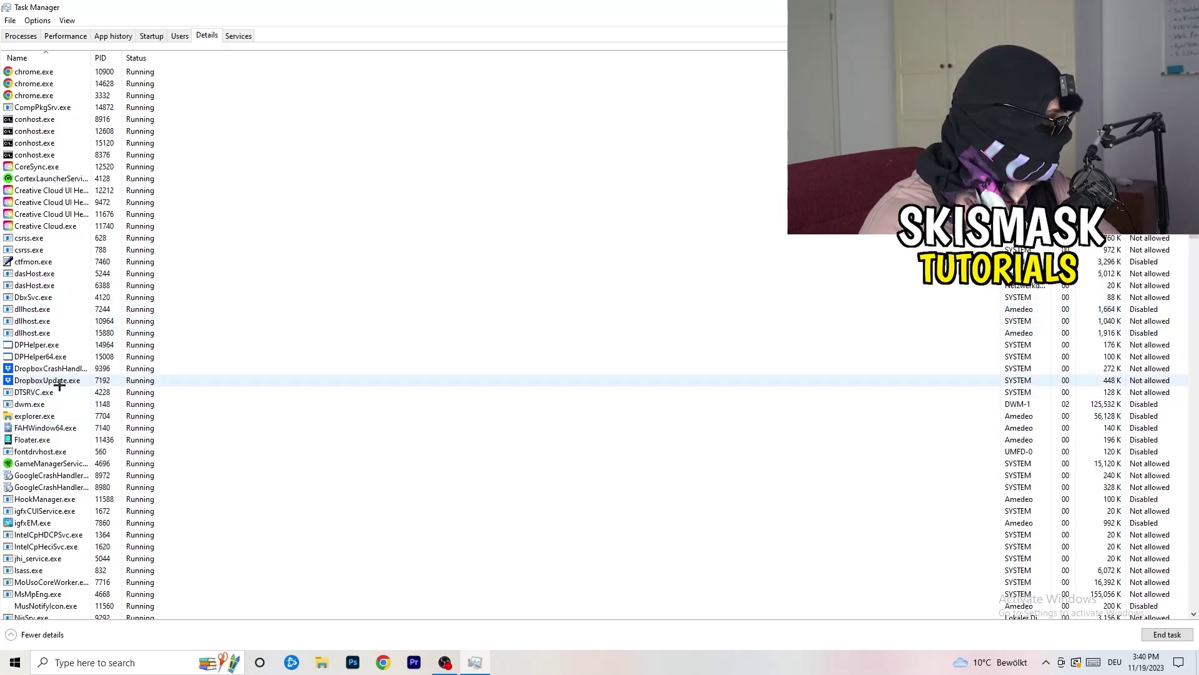
right_click(50, 369)
right_click(100, 368)
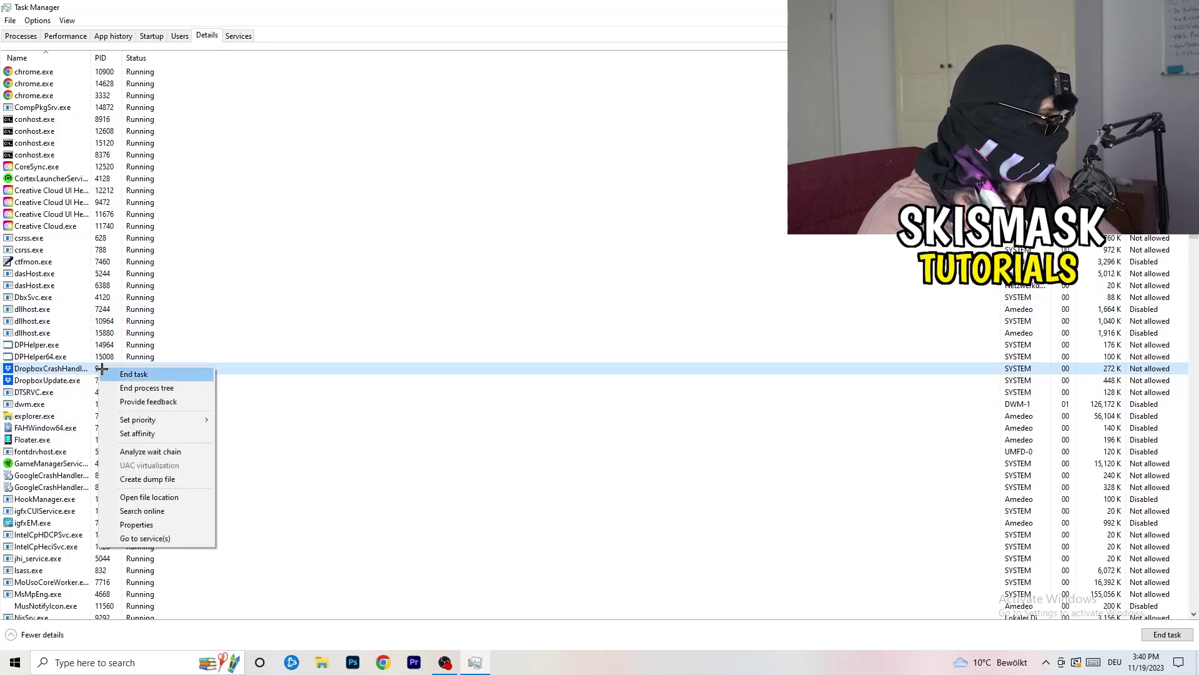
right_click(95, 369)
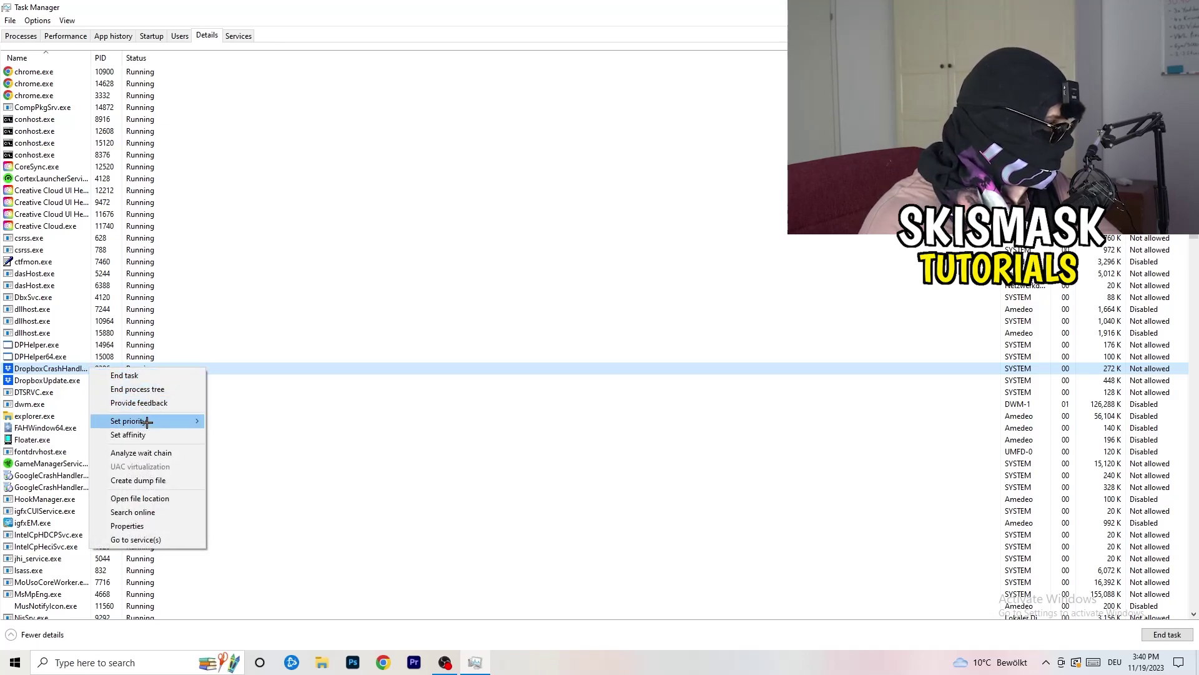
mouse_move(150, 422)
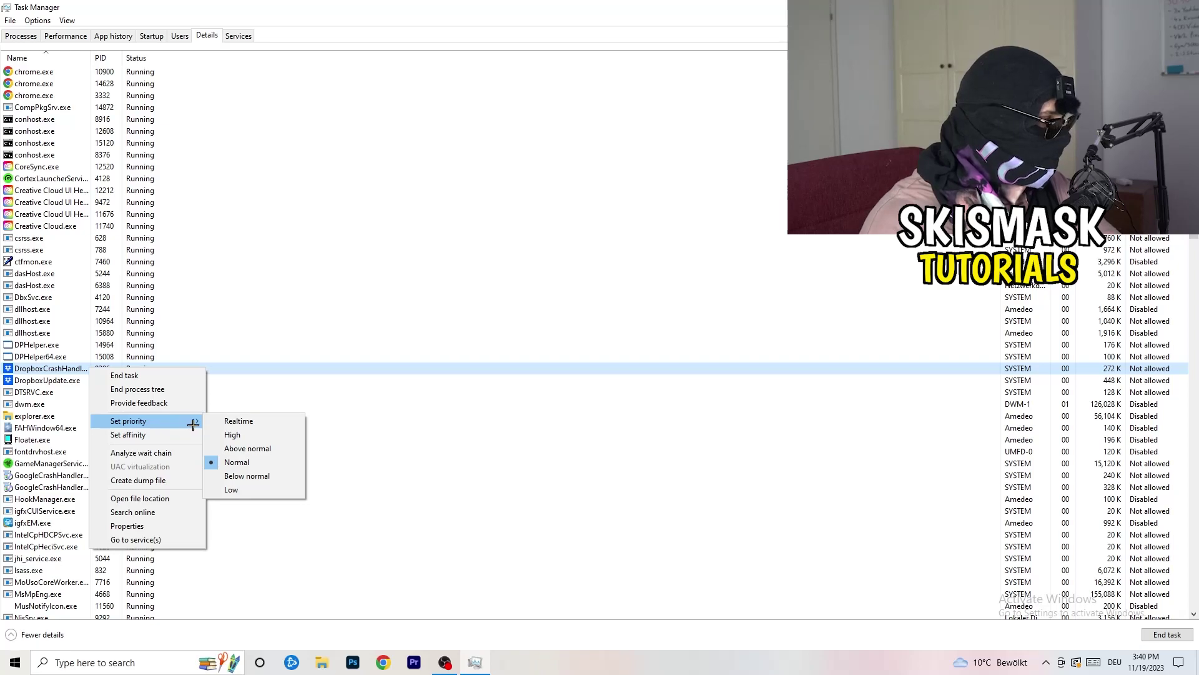
click(144, 422)
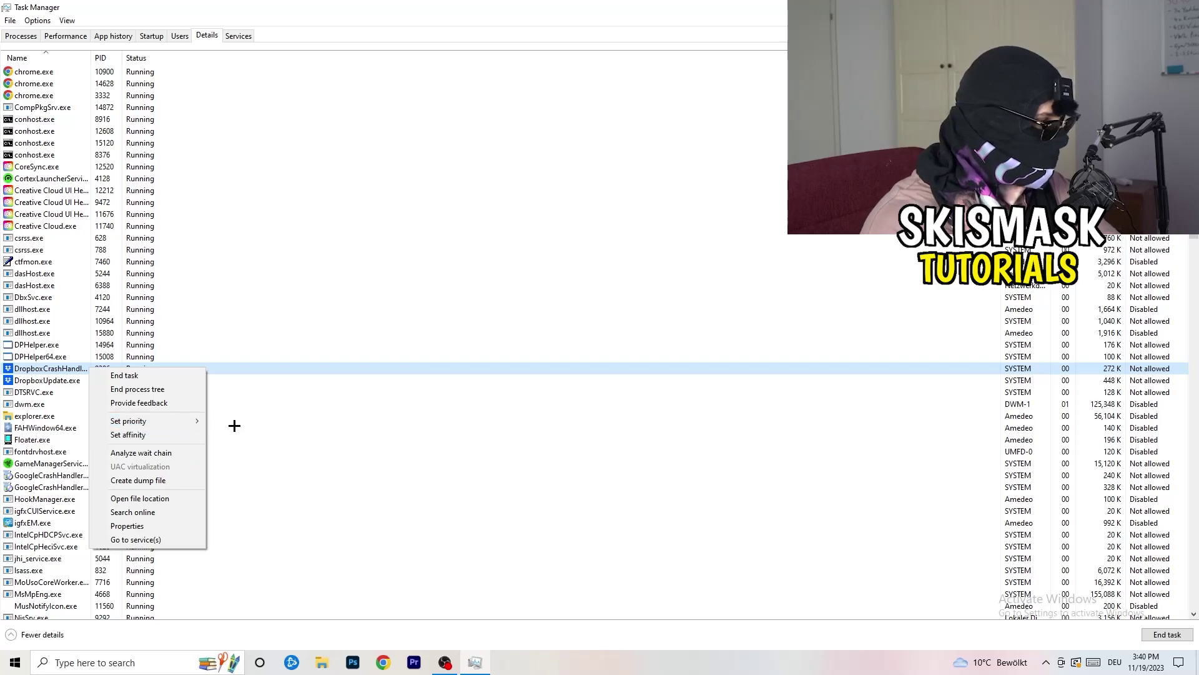
mouse_move(163, 421)
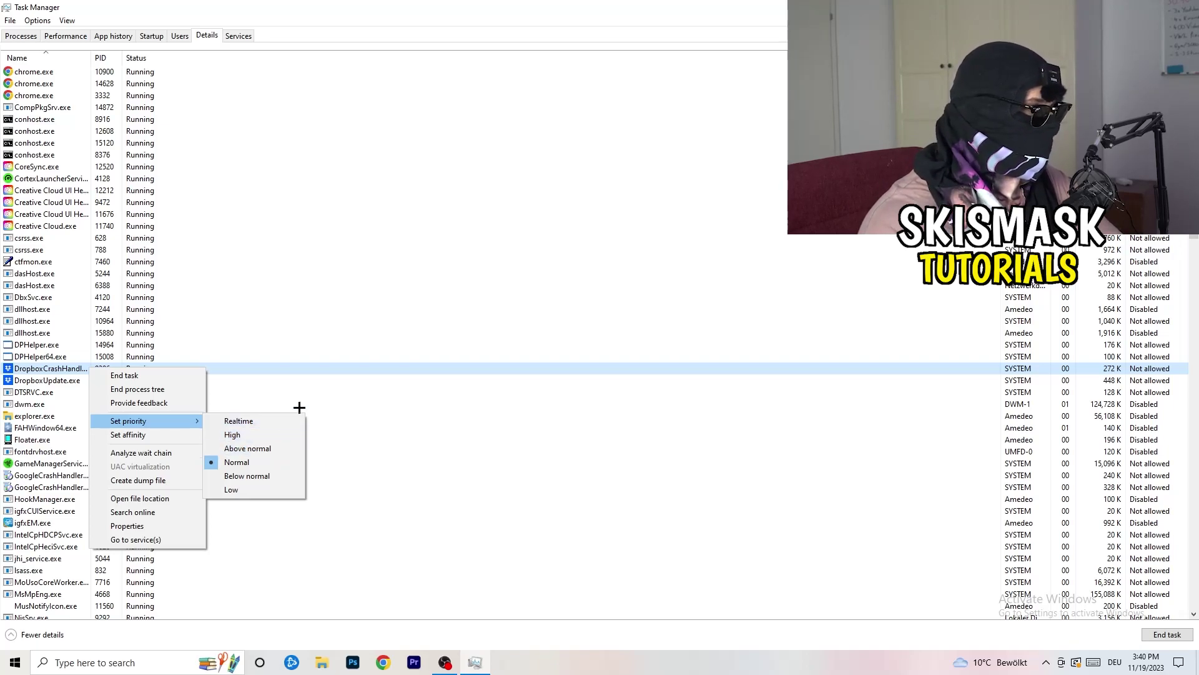
click(541, 83)
key(alt+F4)
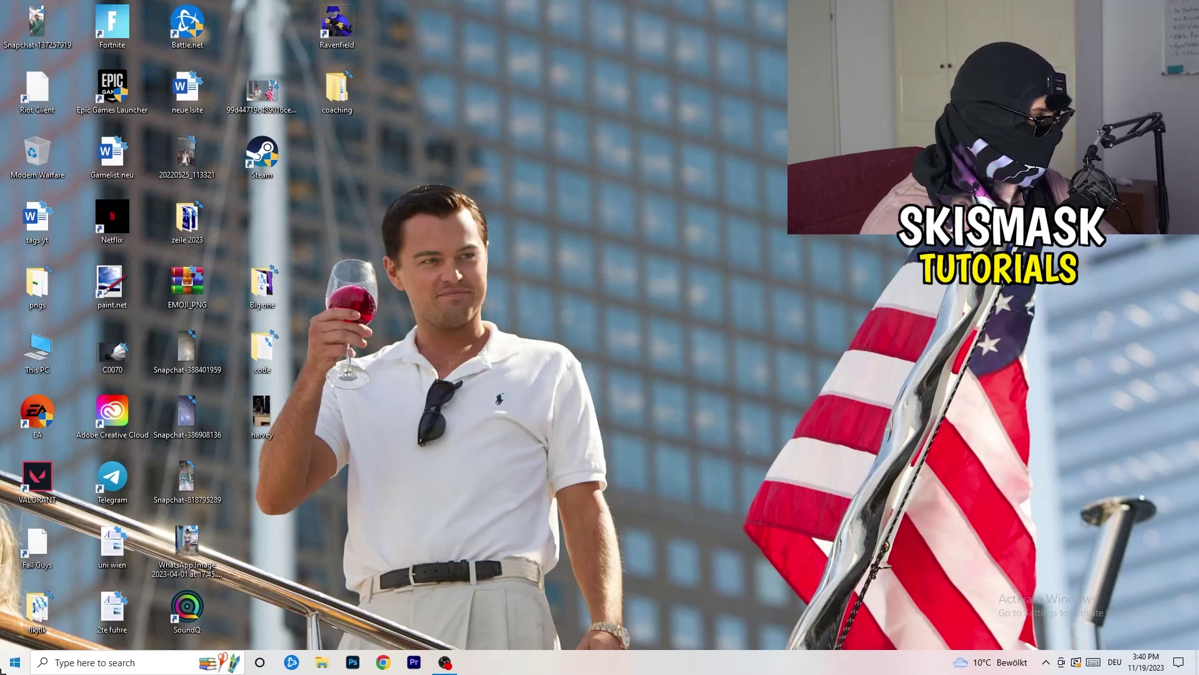
Launch Windows Settings from search and go to the Display settings
key(super)
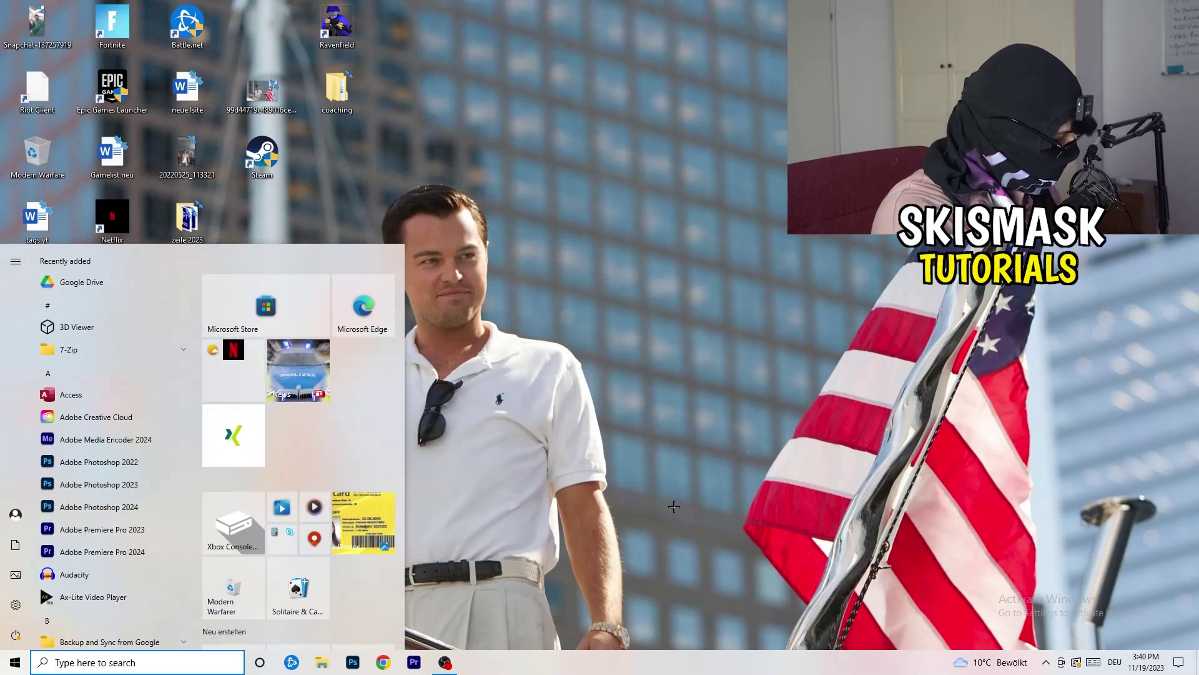
text(sett)
key(Return)
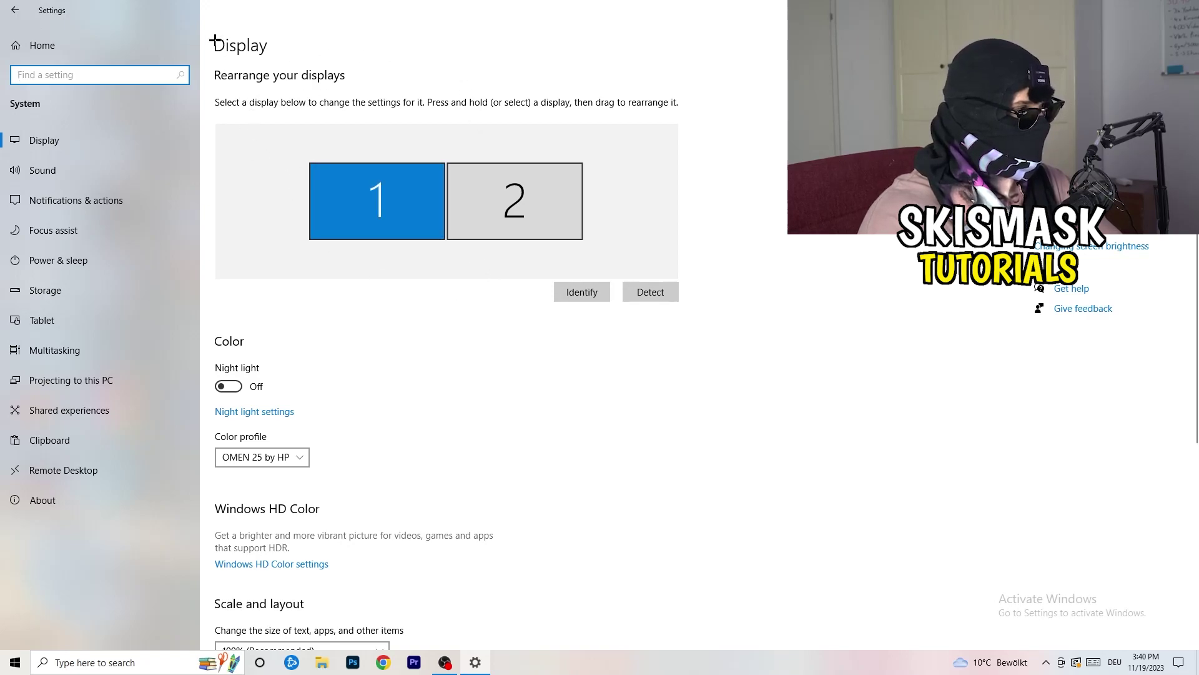
click(242, 50)
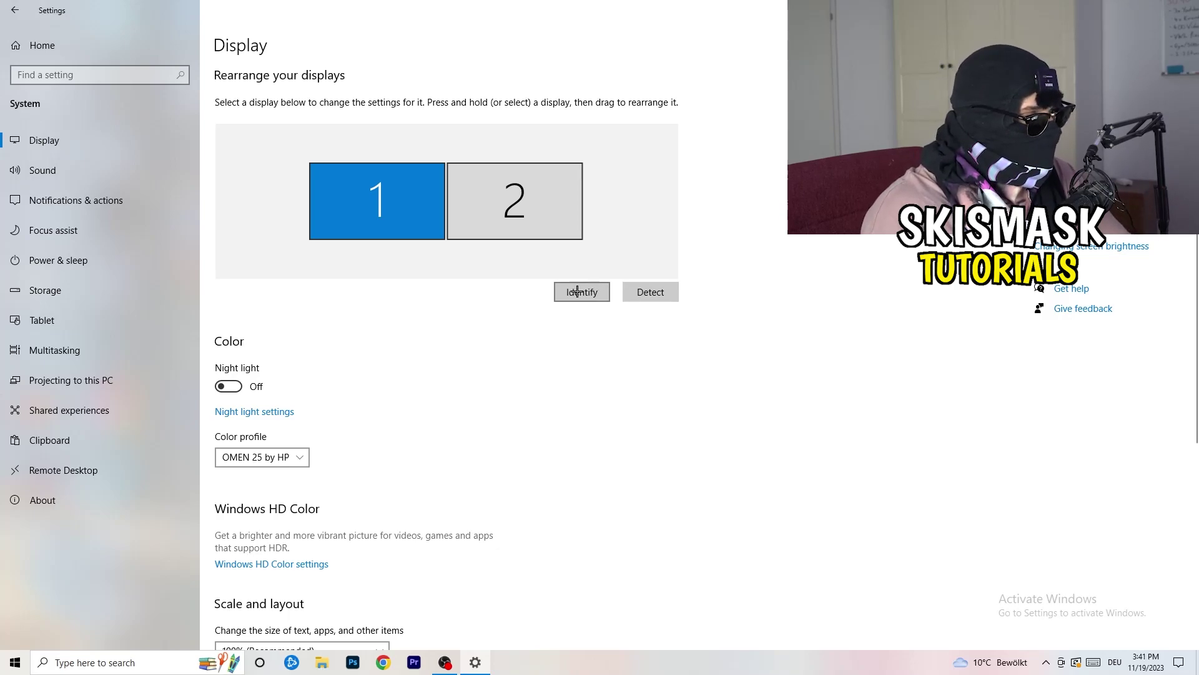
scroll(423, 343, down, 1)
scroll(423, 343, up, 1)
scroll(423, 343, down, 3)
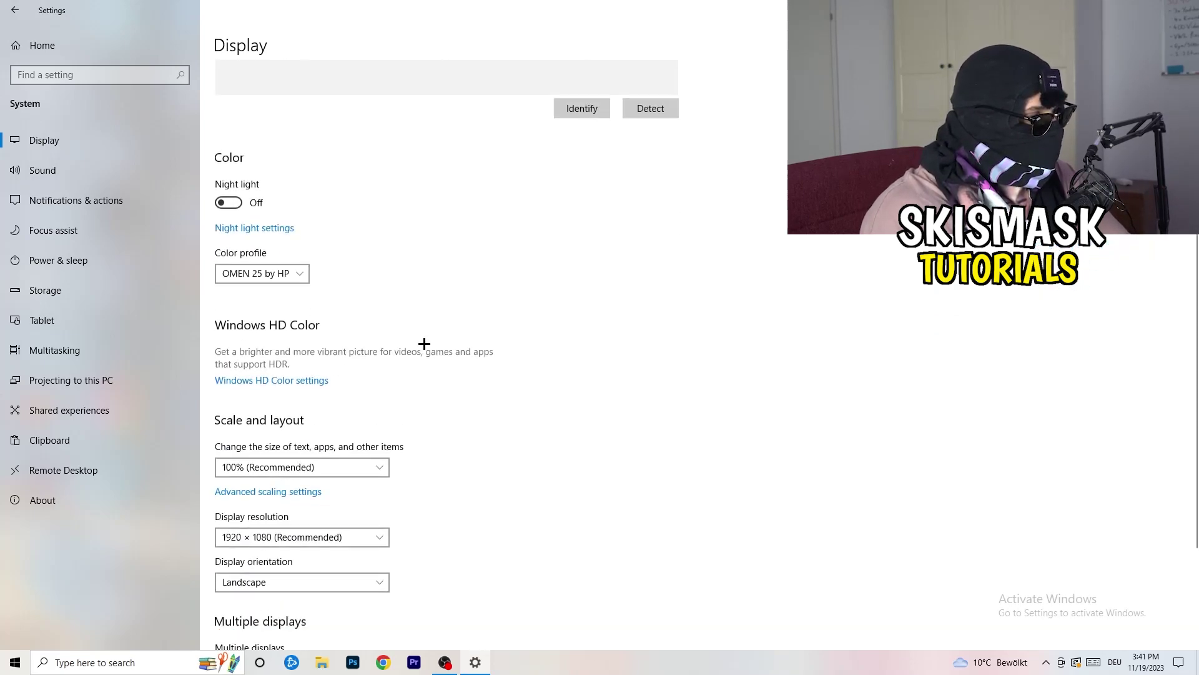
scroll(424, 343, down, 2)
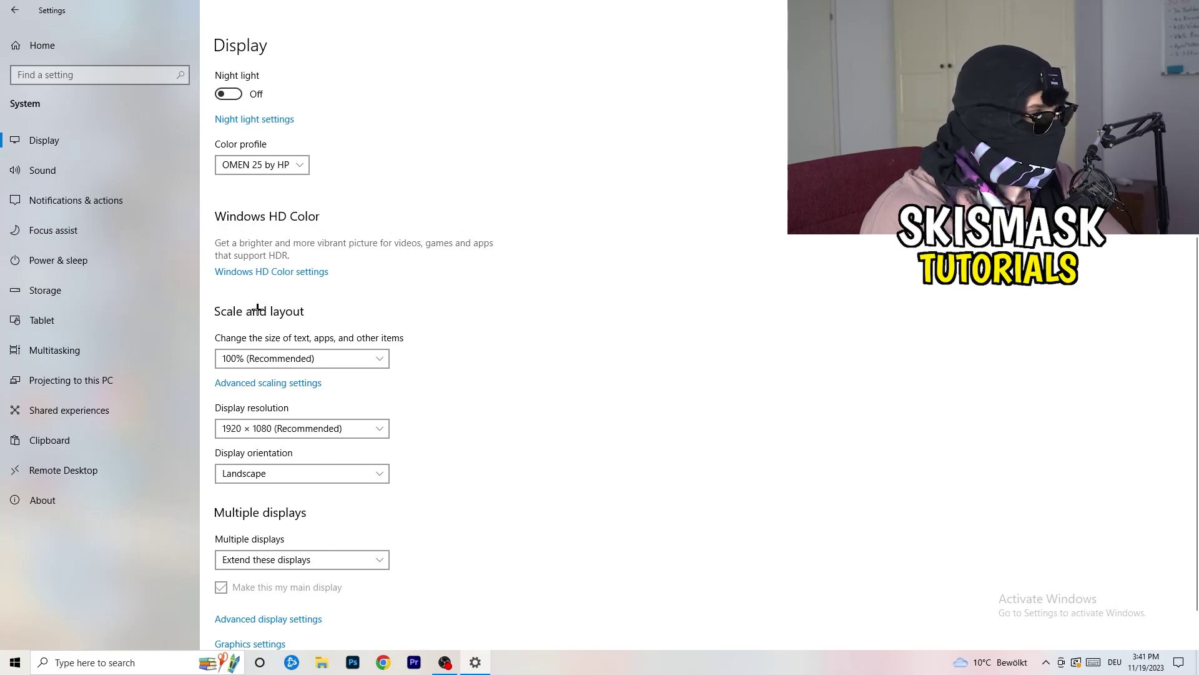
Keep text and app scaling at 100% (Recommended)
click(368, 355)
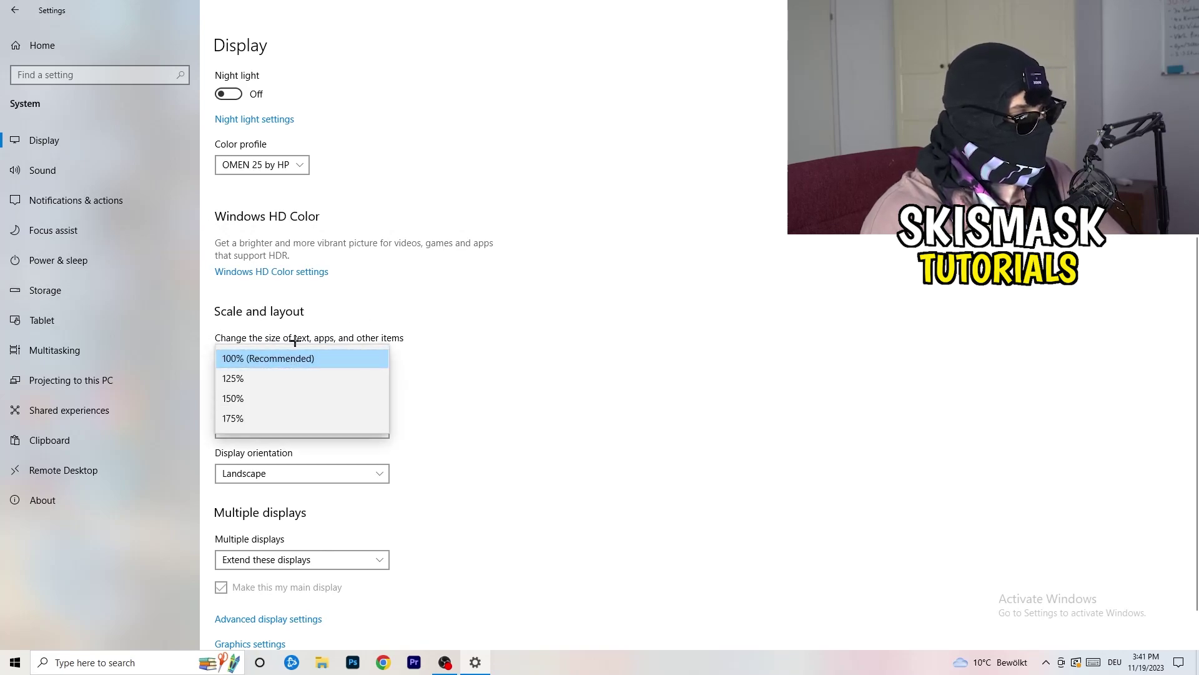
click(422, 338)
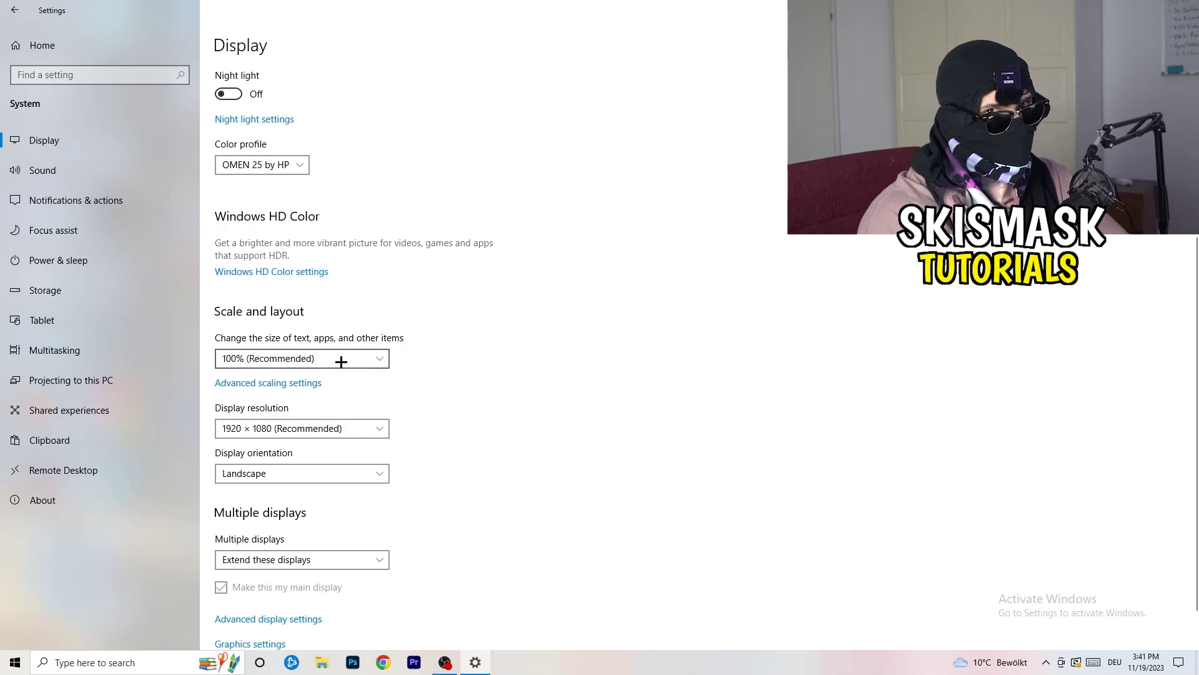
scroll(331, 366, down, 1)
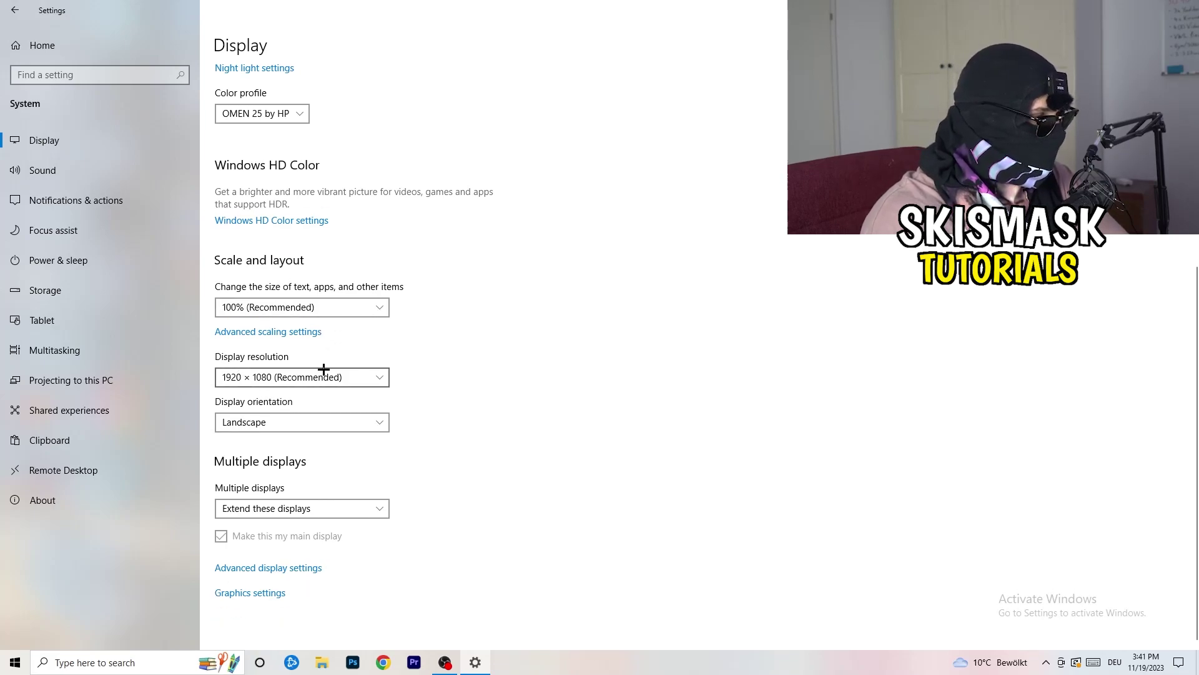
key(alt+Down)
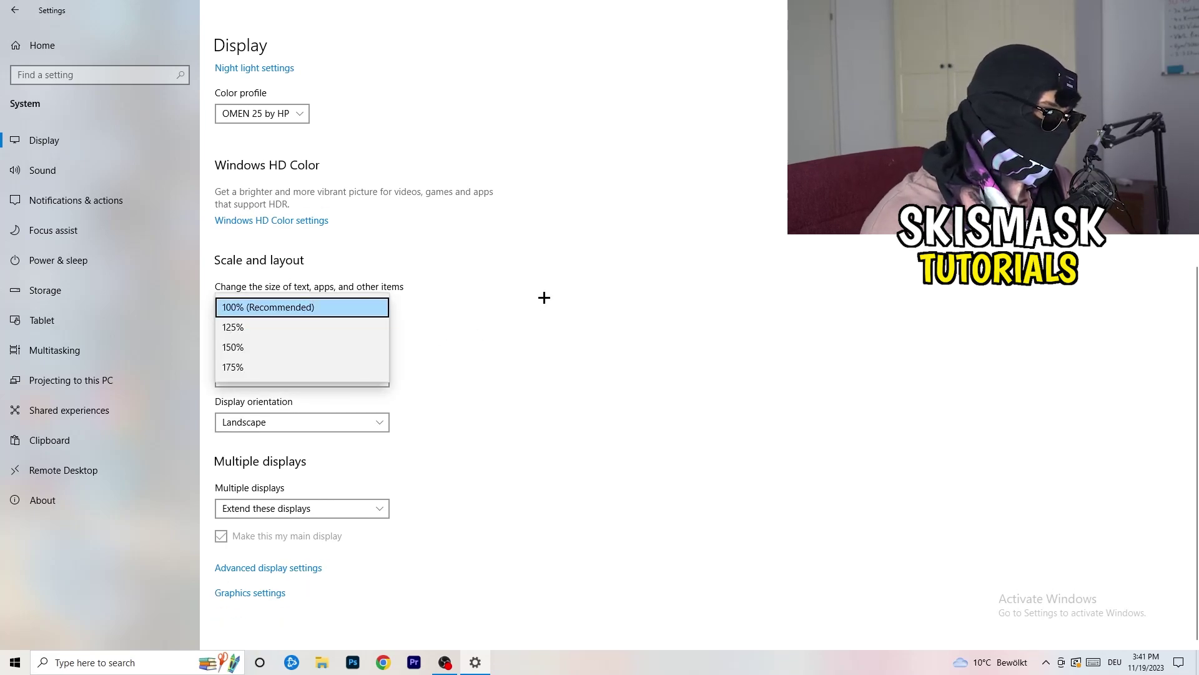
key(Escape)
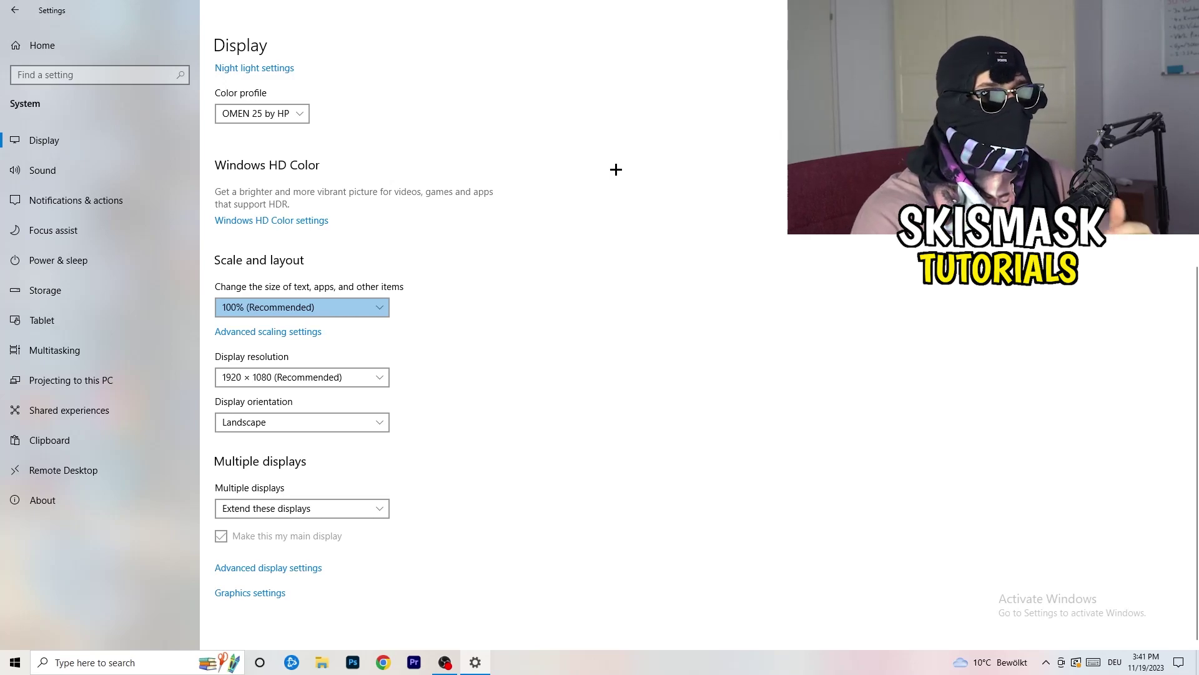
Keep the display resolution at 1920 × 1080 and go to the Storage page
click(356, 377)
click(434, 356)
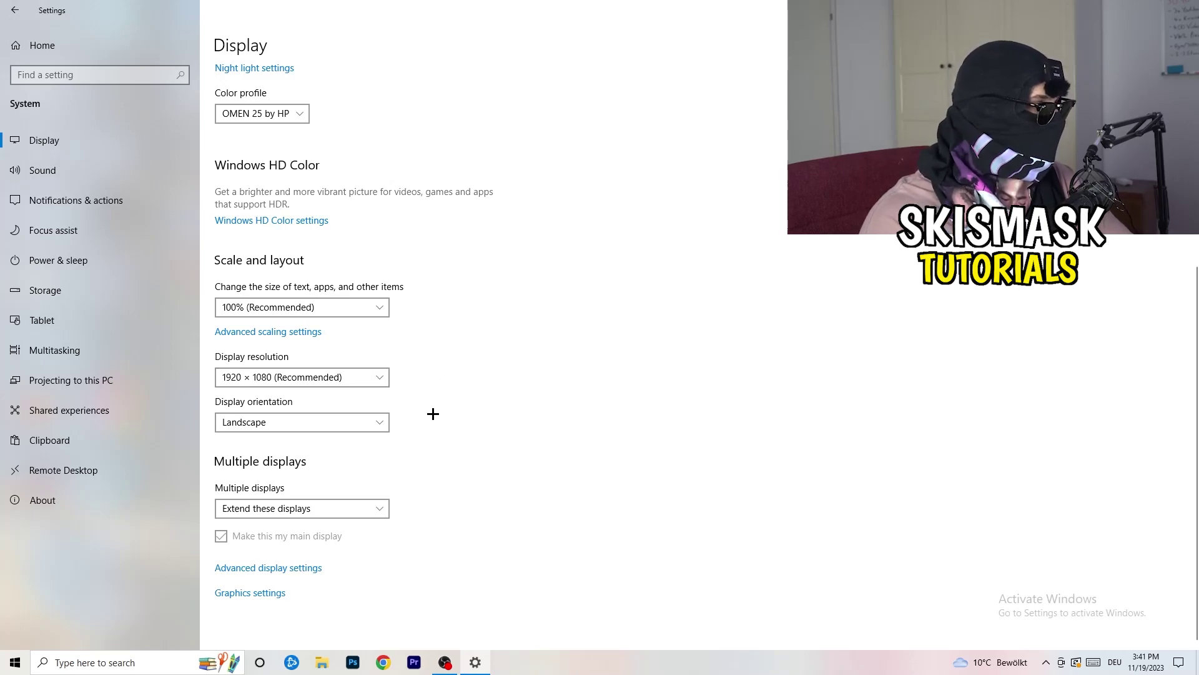
click(88, 281)
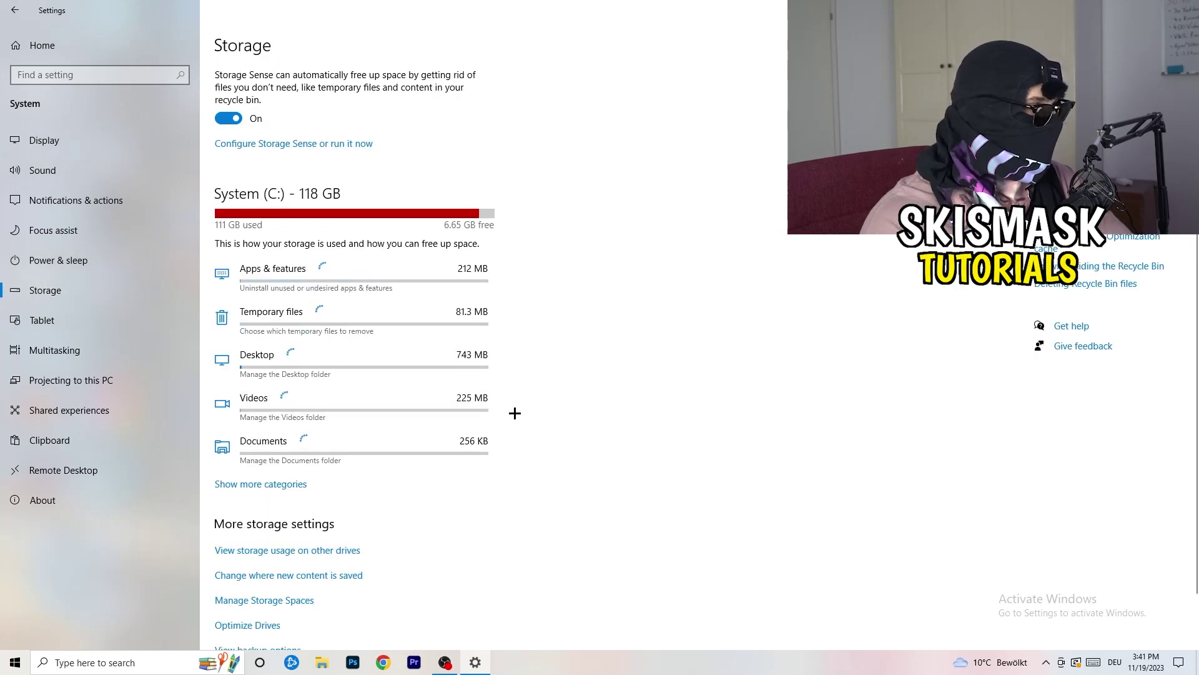
Stop Storage Sense deleting unused temporary files, keeping weekly runs and 14-day recycle bin cleanup
scroll(448, 354, up, 1)
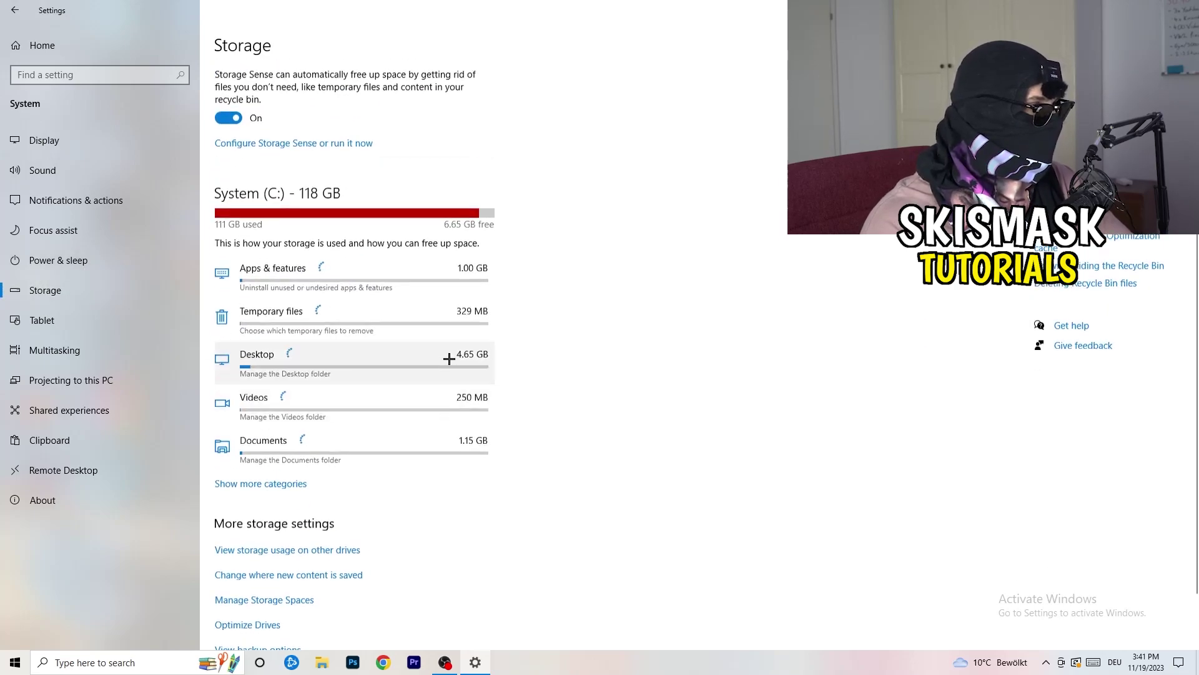
click(262, 145)
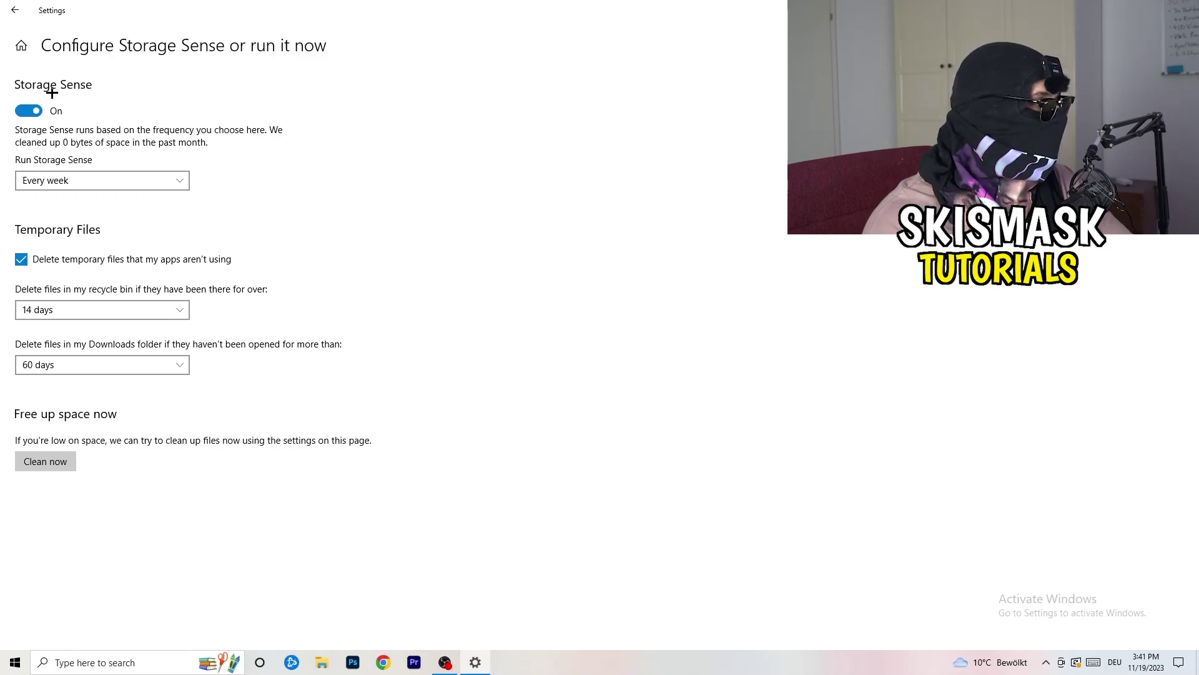
click(43, 178)
click(100, 180)
click(142, 266)
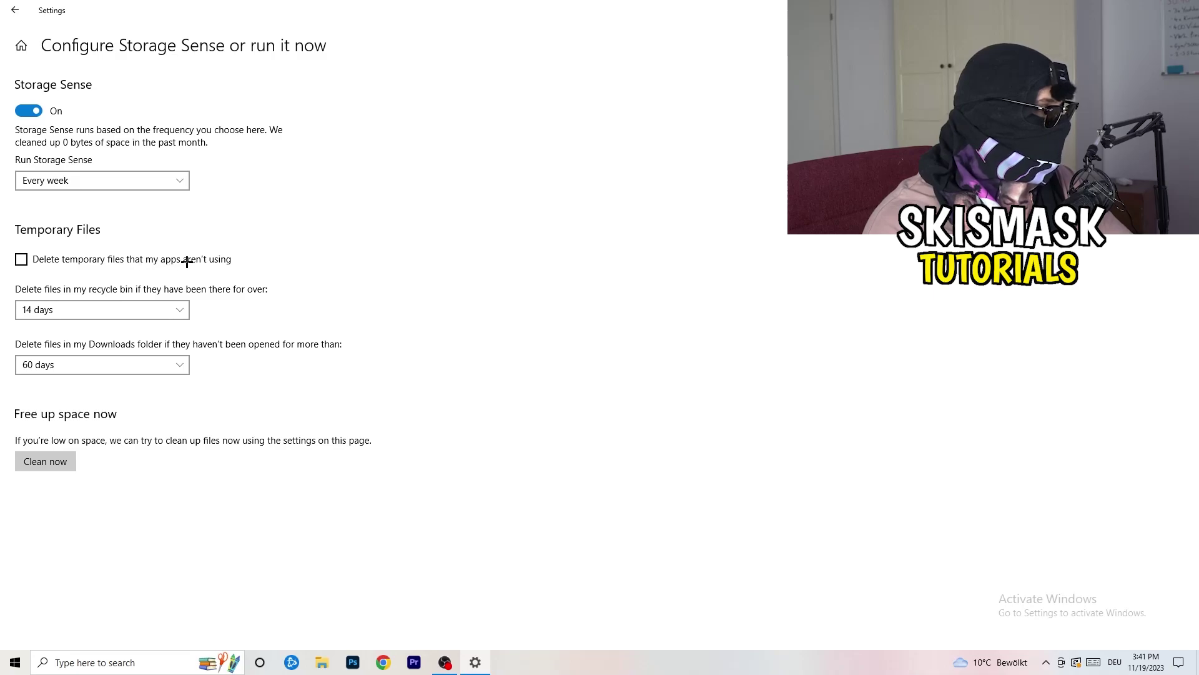
click(99, 312)
click(175, 382)
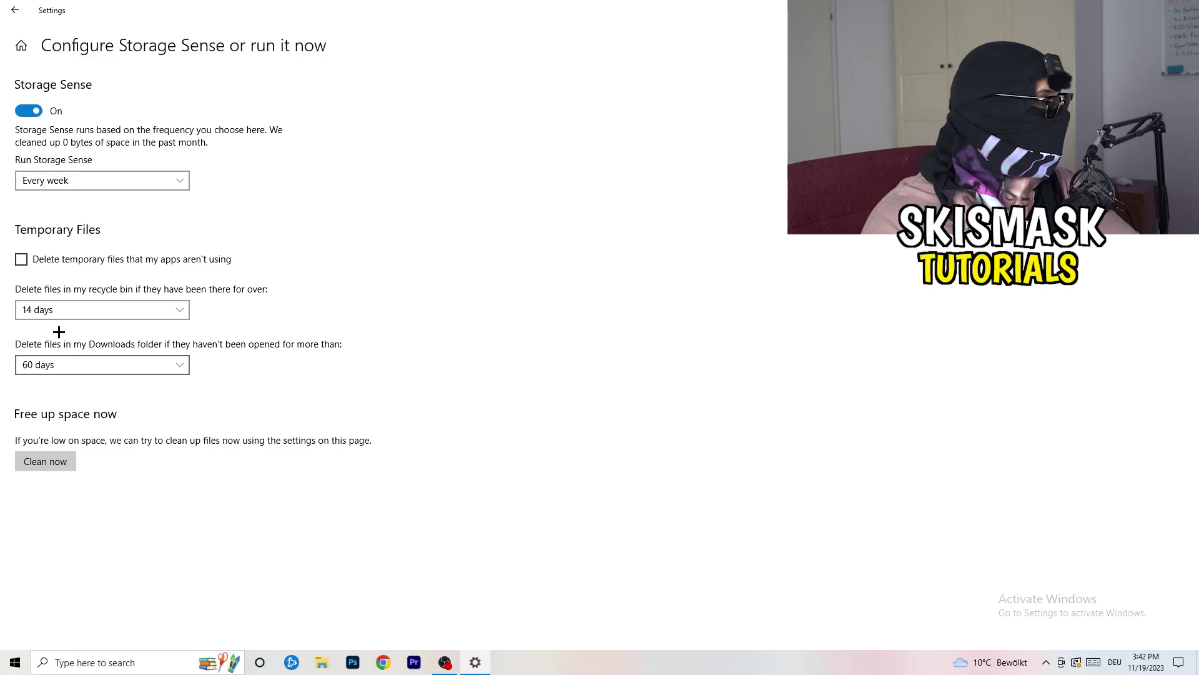
click(14, 10)
Show the additional power plans, keep Balanced selected, then close Power Options and Settings
click(139, 271)
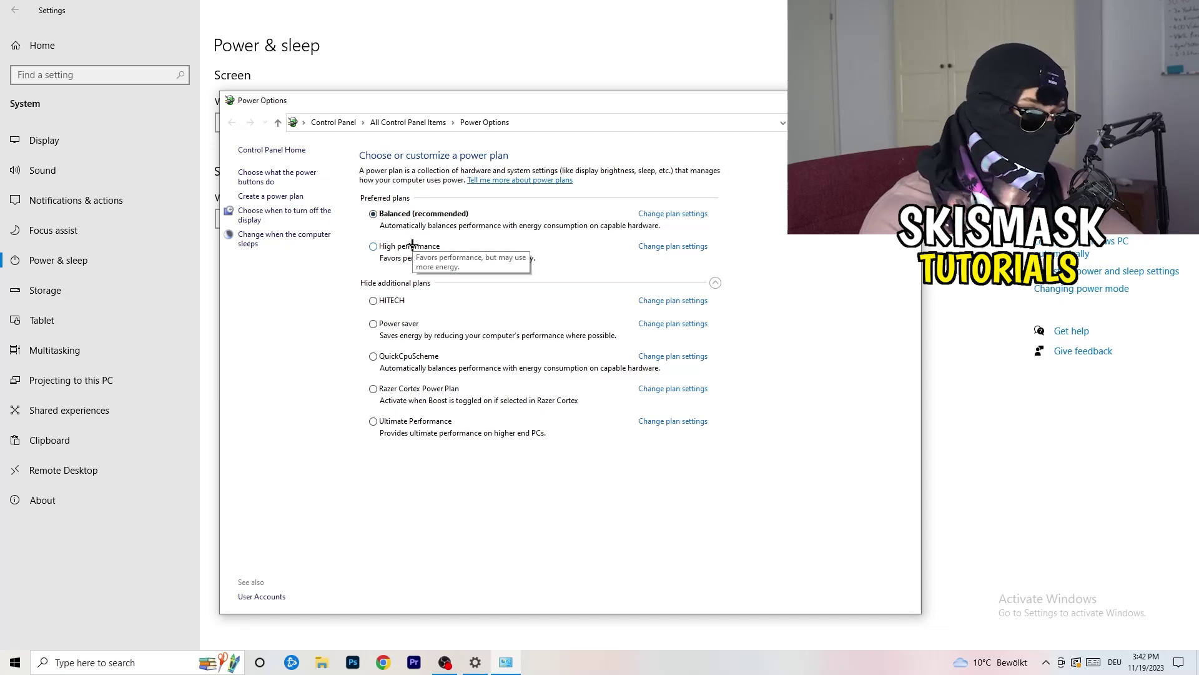
click(715, 282)
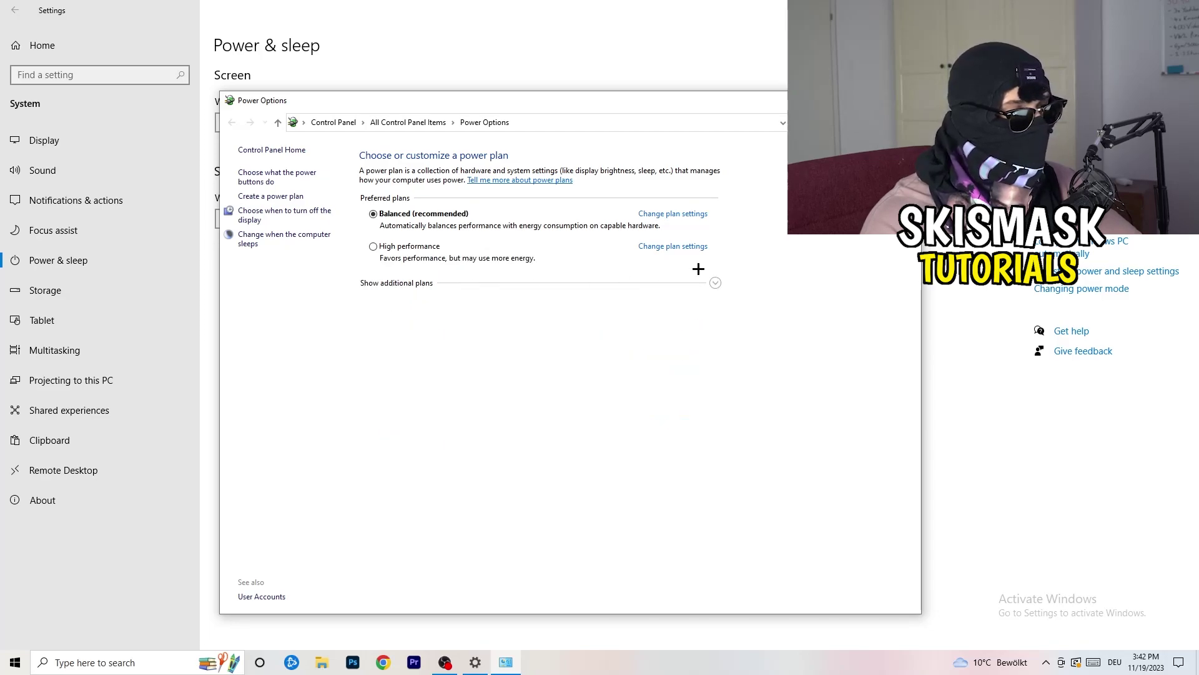
click(716, 283)
click(715, 282)
click(715, 282)
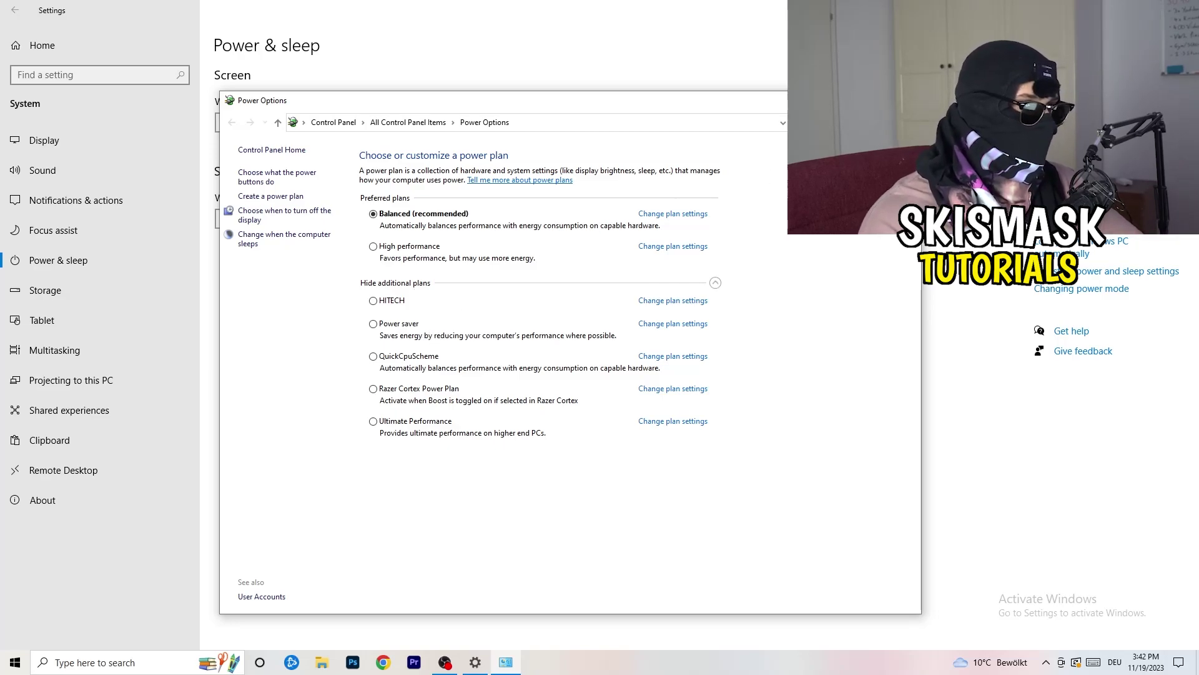
key(alt+F4)
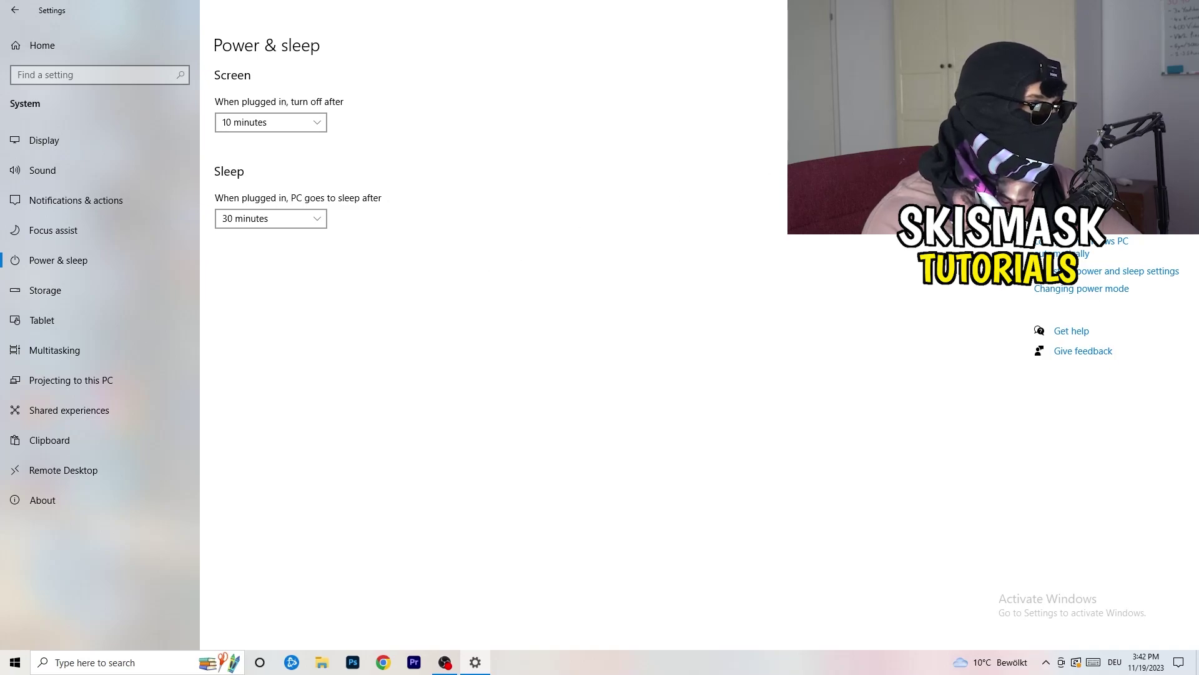
key(alt+F4)
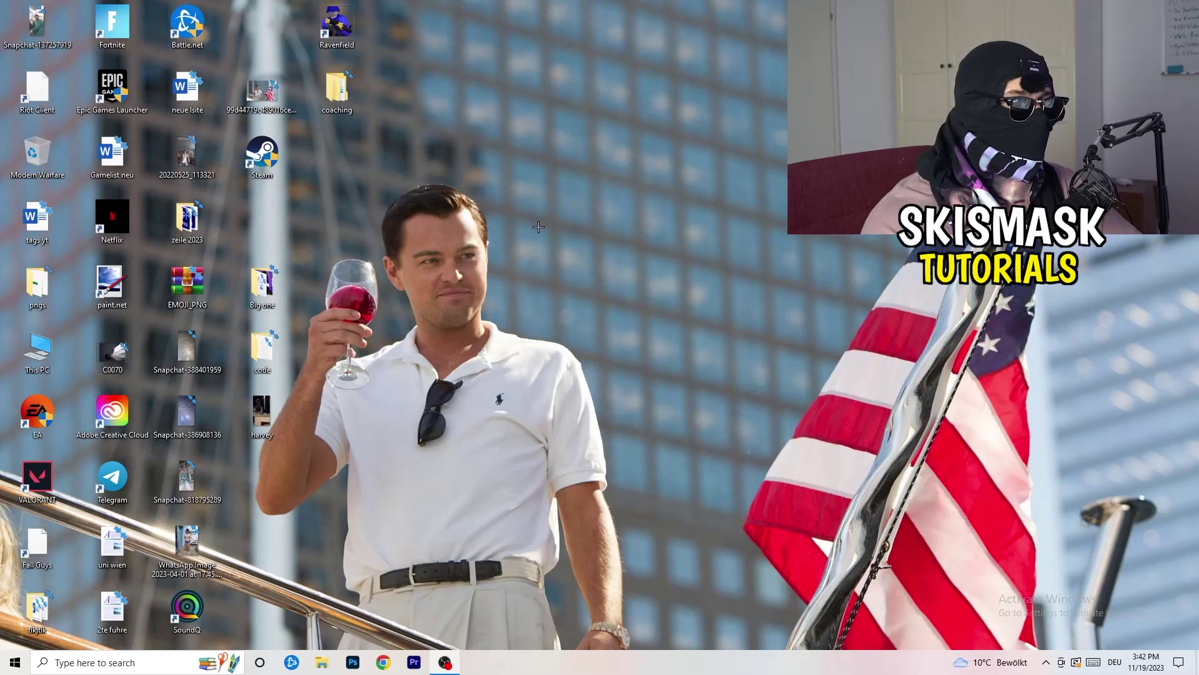
Drag the Steam shortcut to an empty desktop spot and open its context menu
drag(285, 175, 660, 240)
click(518, 256)
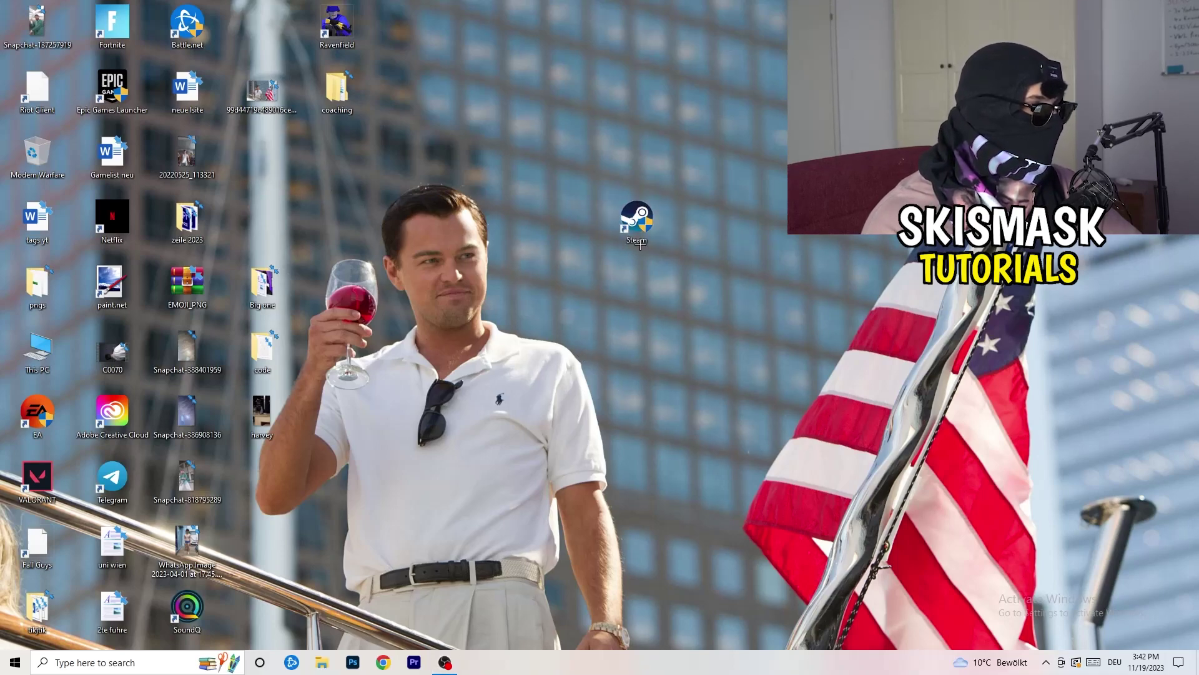
right_click(627, 225)
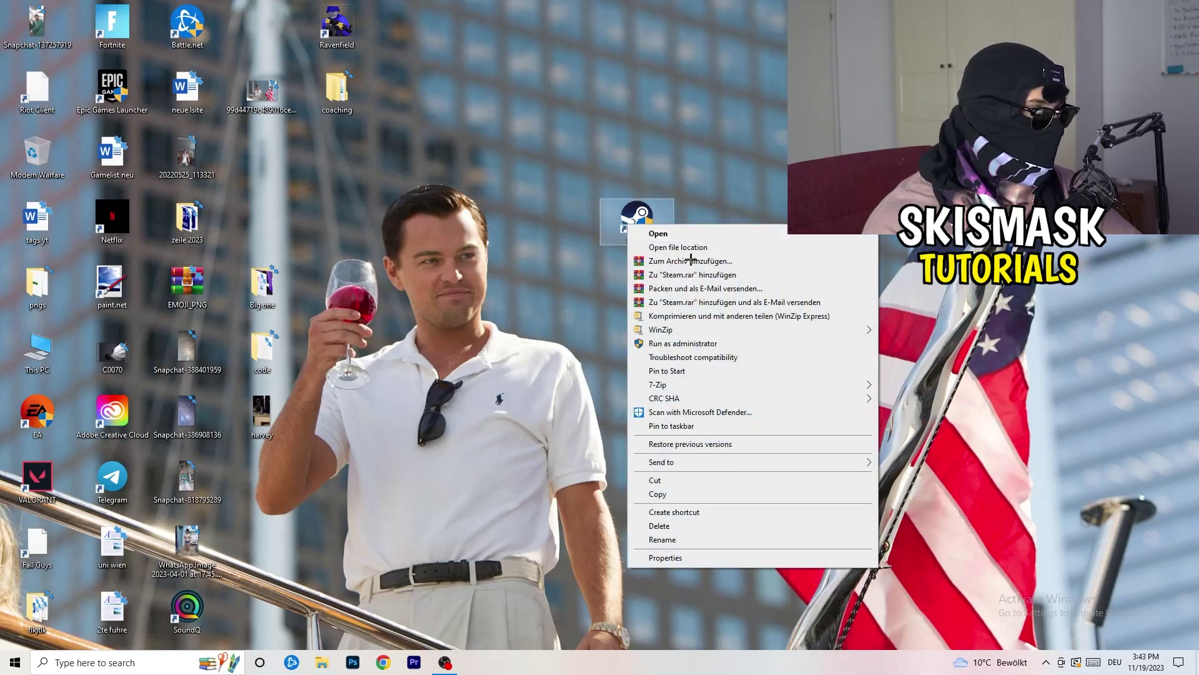
Set the Steam shortcut to Windows 8 compatibility mode with Run as administrator, and apply
click(686, 558)
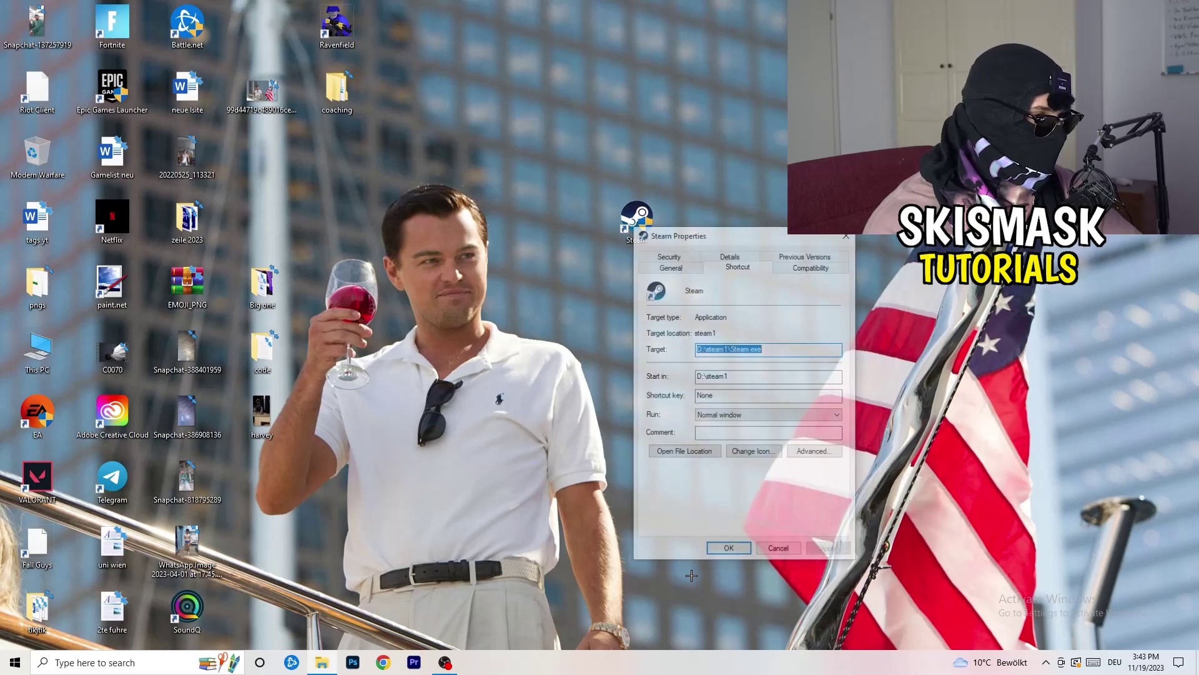
drag(701, 228, 579, 176)
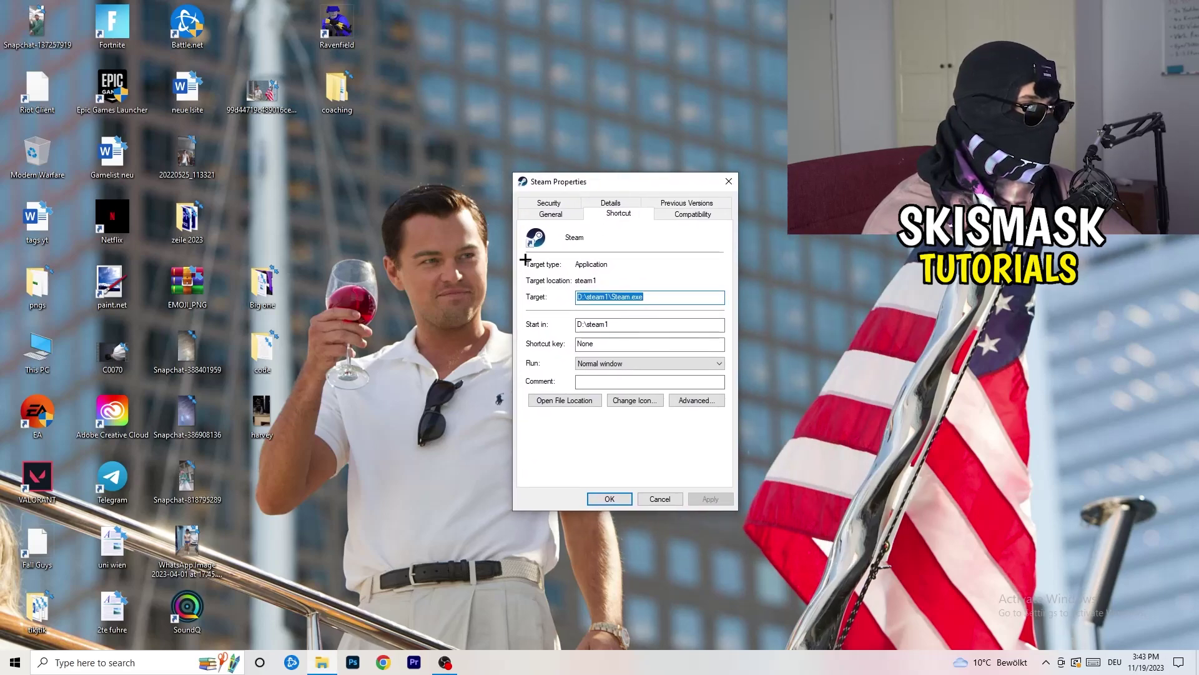
click(706, 215)
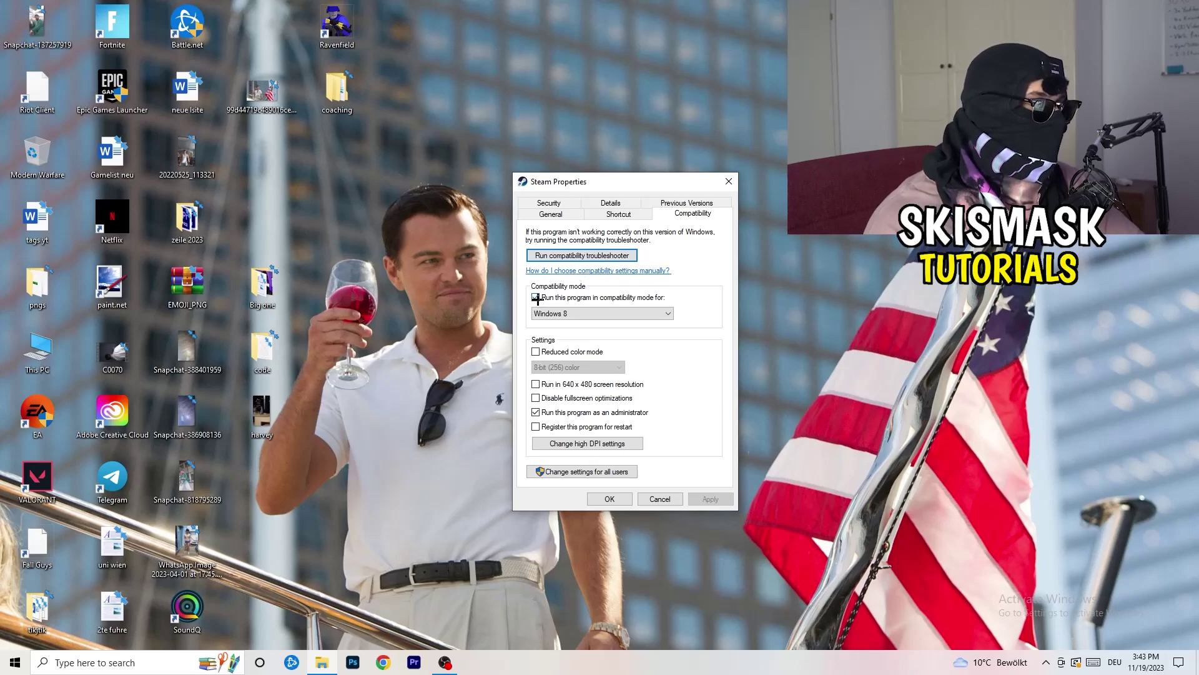
click(656, 298)
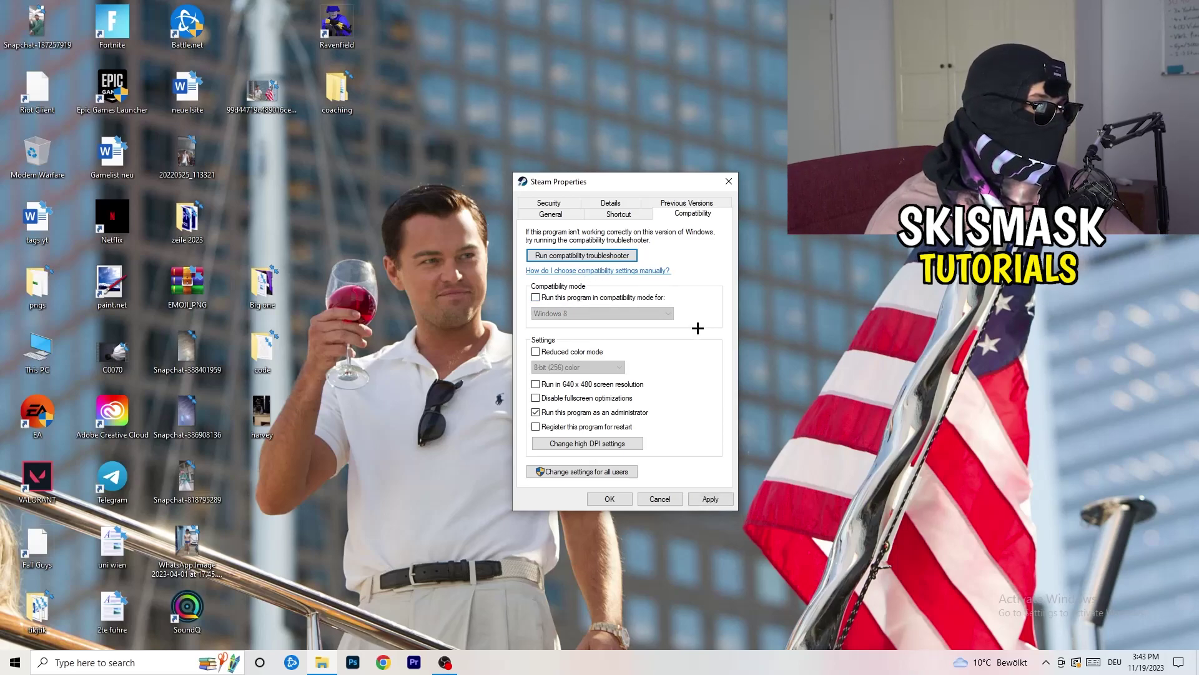
click(539, 298)
click(593, 315)
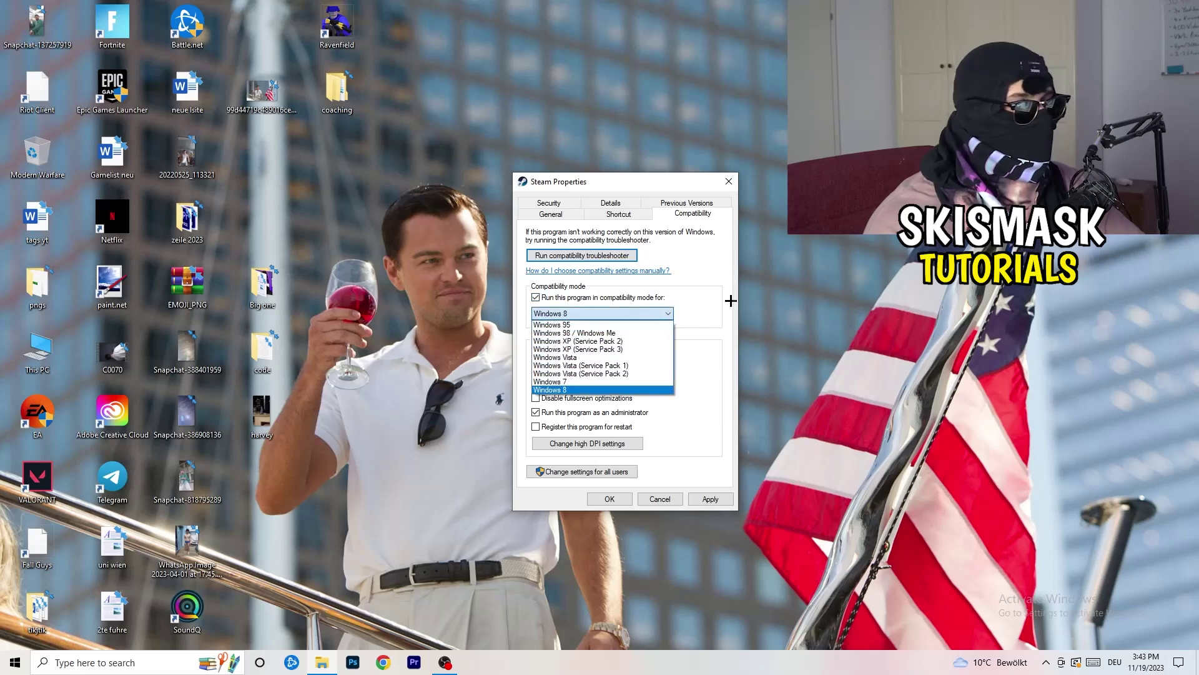
click(697, 364)
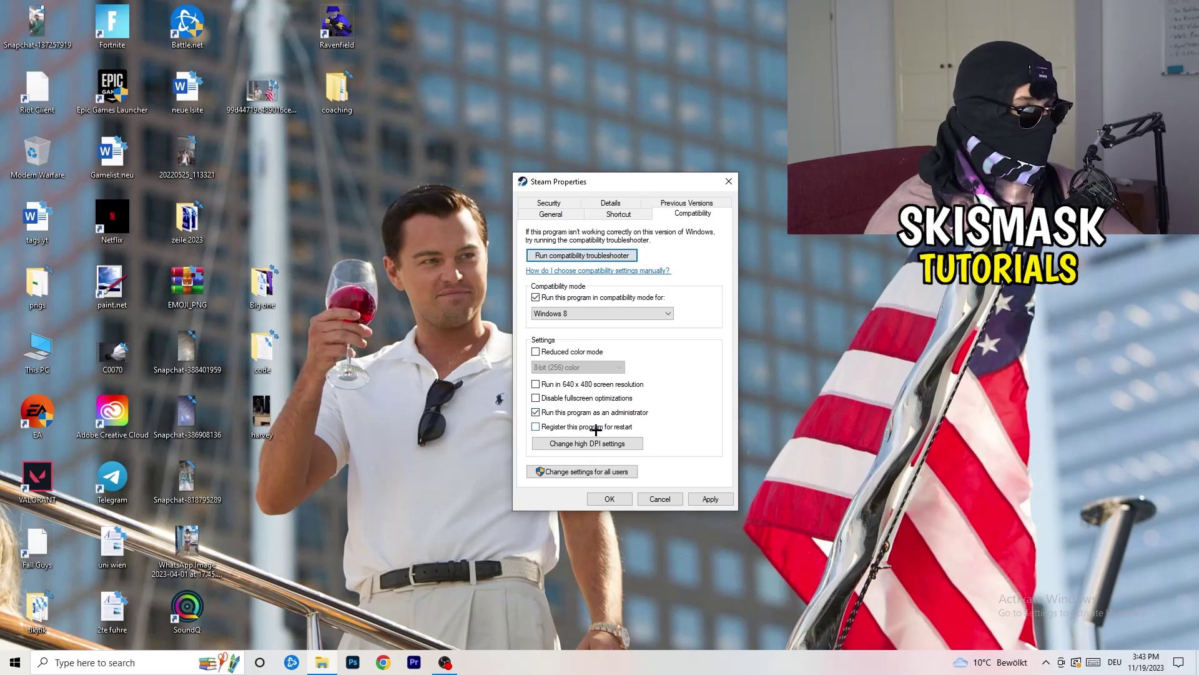
click(707, 498)
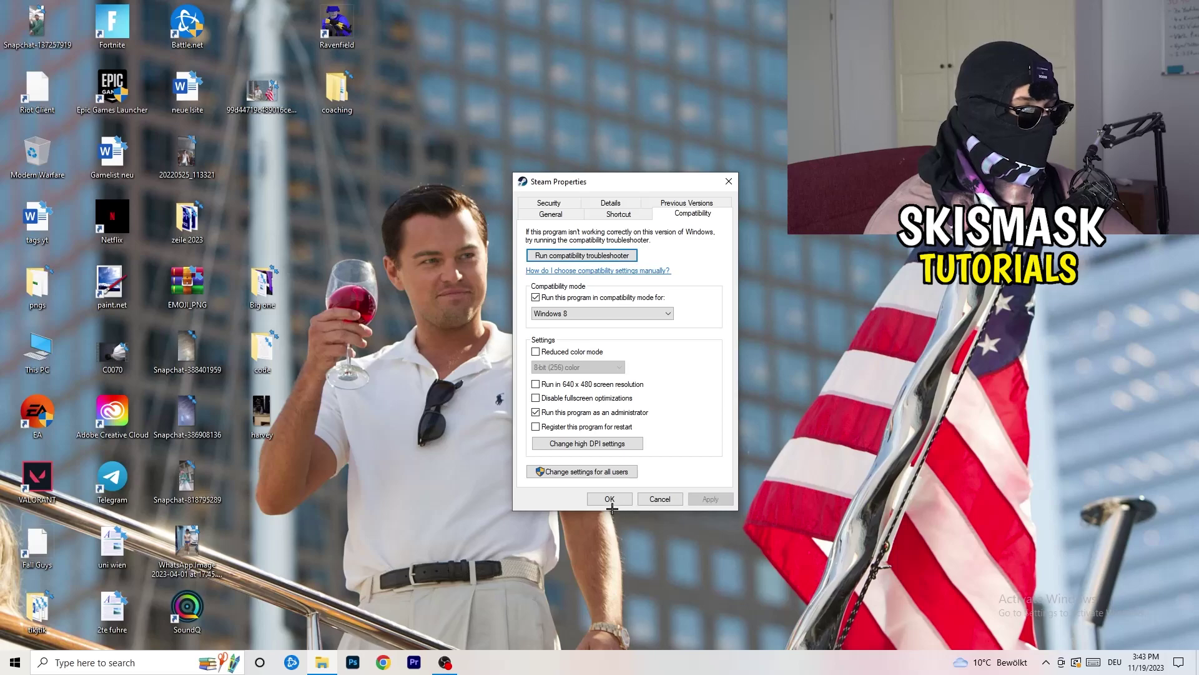
click(610, 498)
drag(637, 220, 581, 235)
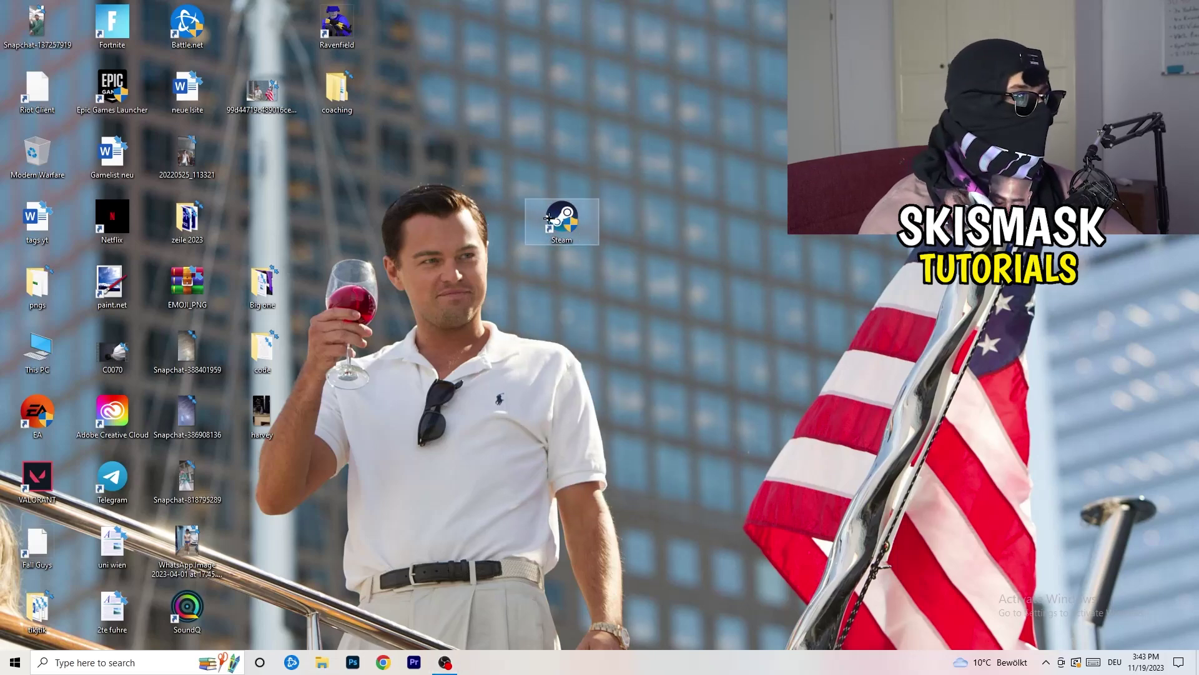
Move the Steam shortcut back into the desktop icon grid near the top, then open Start
drag(581, 235, 731, 235)
drag(628, 172, 749, 237)
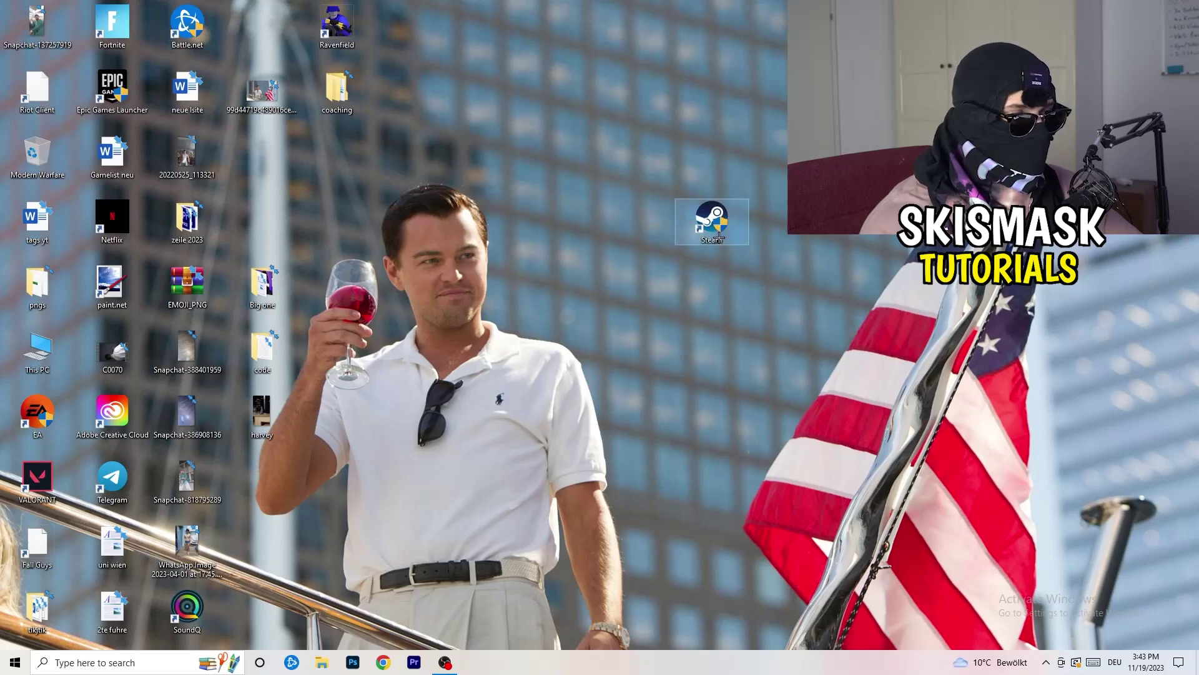
click(727, 384)
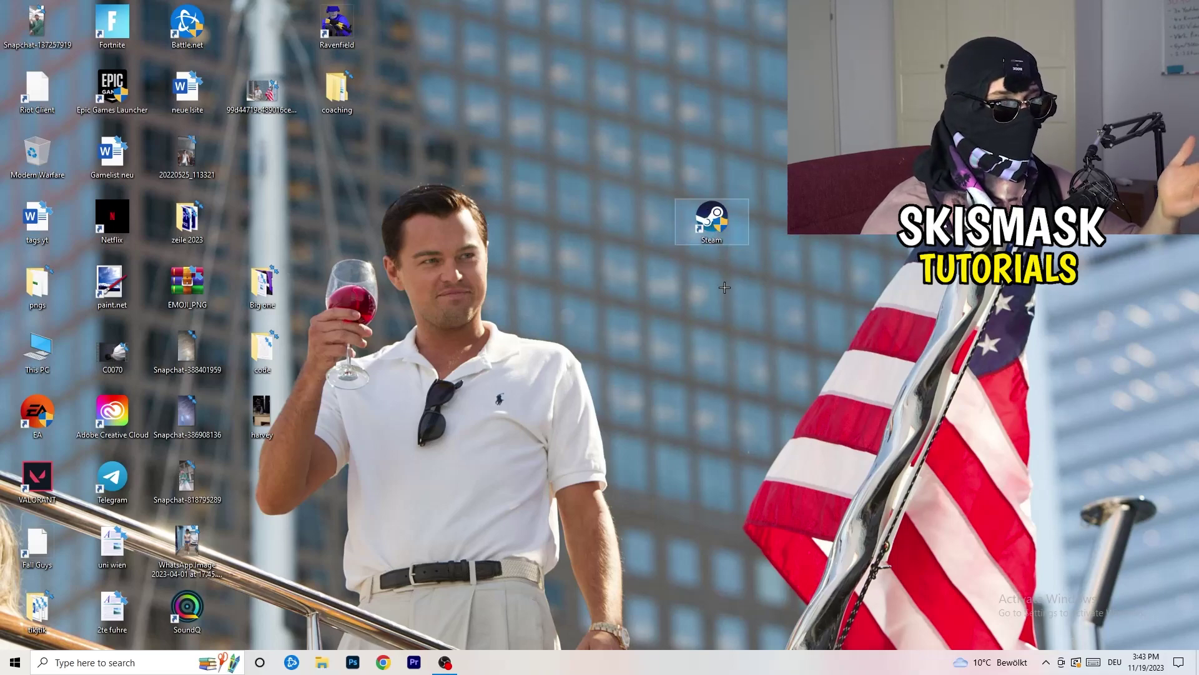
right_click(710, 218)
click(624, 318)
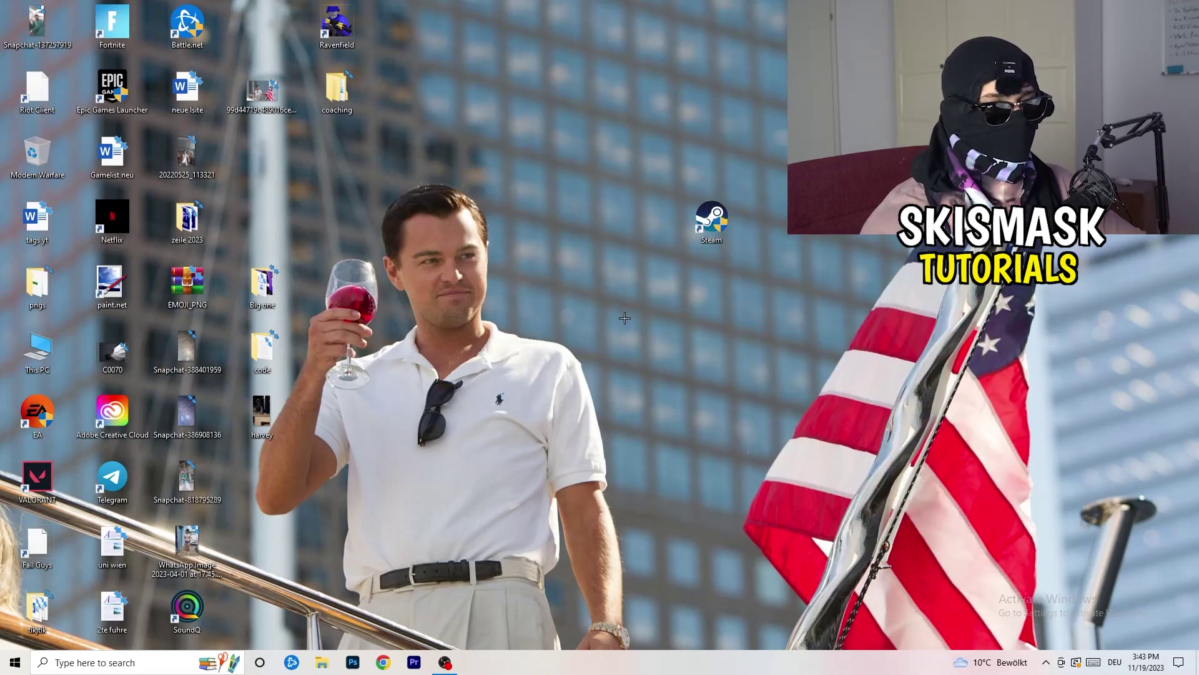
drag(711, 222, 266, 156)
click(477, 145)
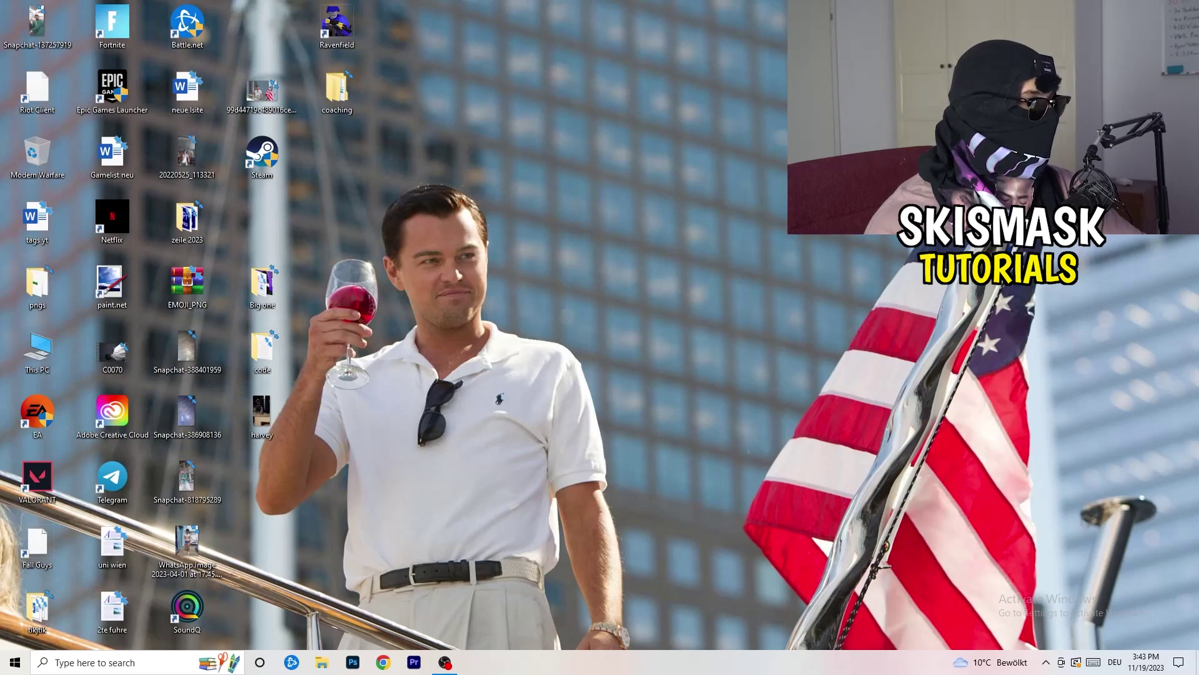
click(15, 662)
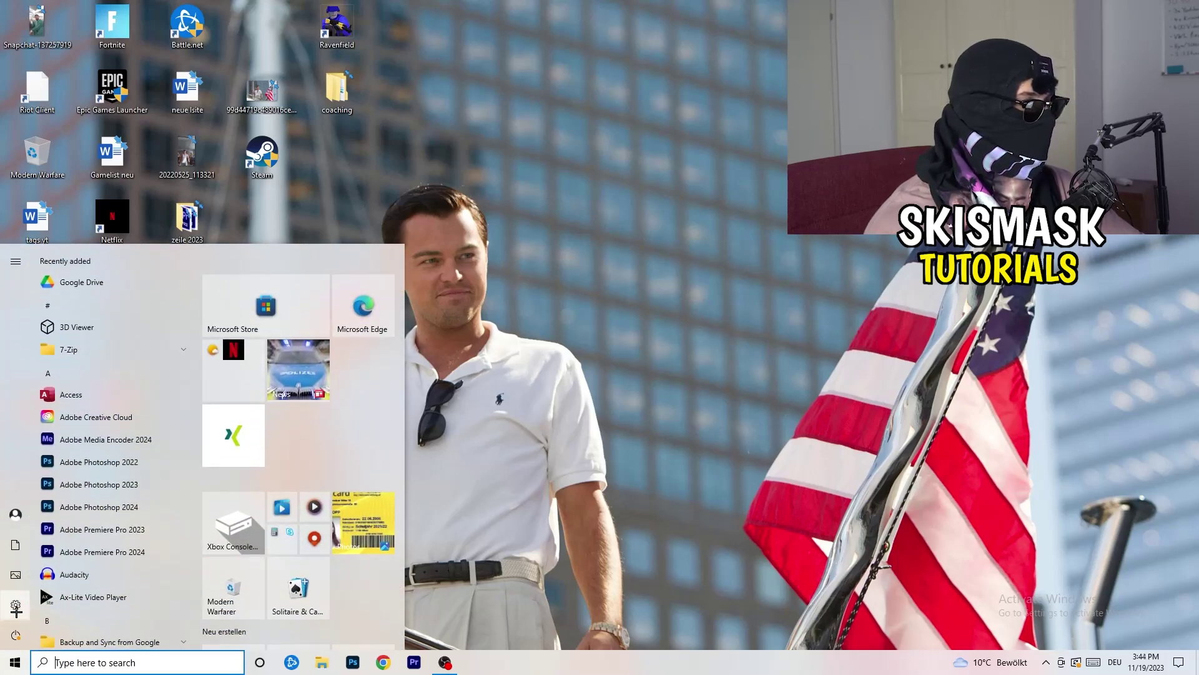
Check Xbox Game Bar is Off in Gaming settings, then view Captures with background recording off
click(15, 606)
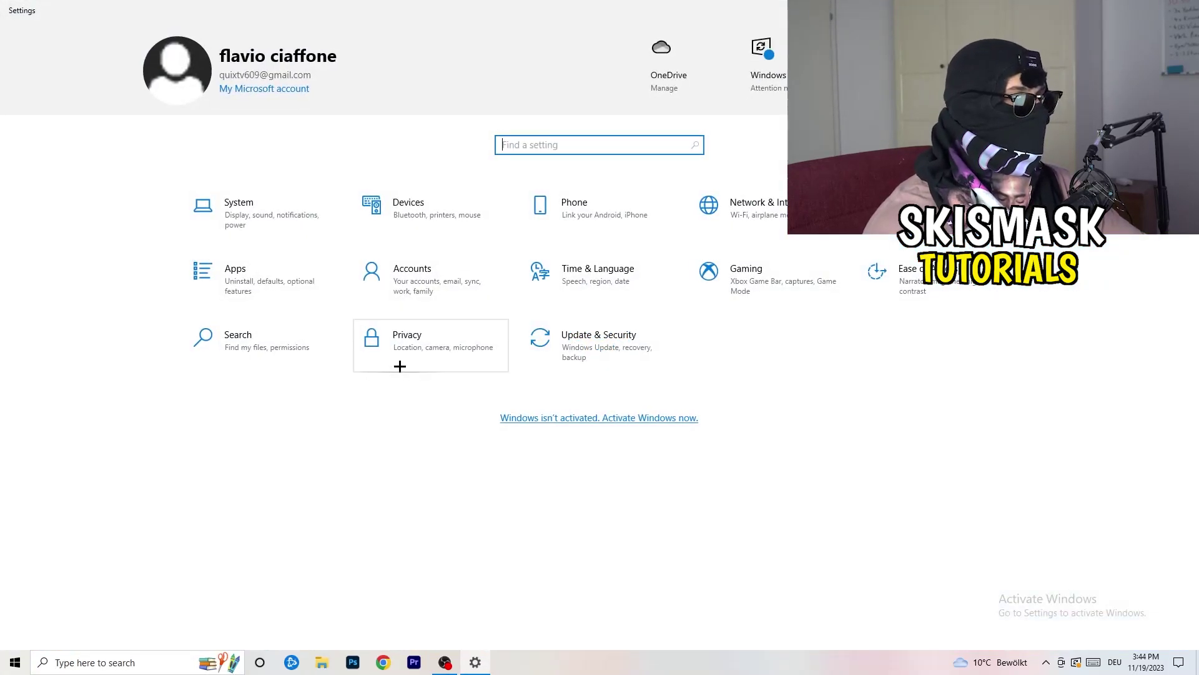
click(704, 293)
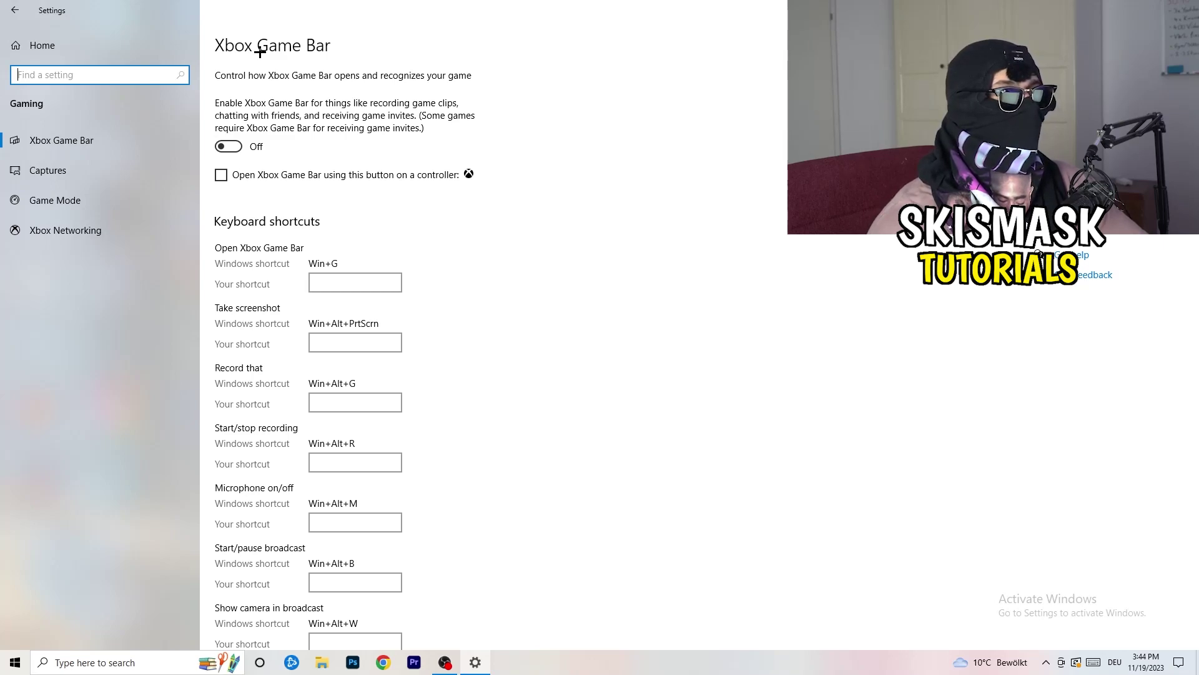
click(114, 180)
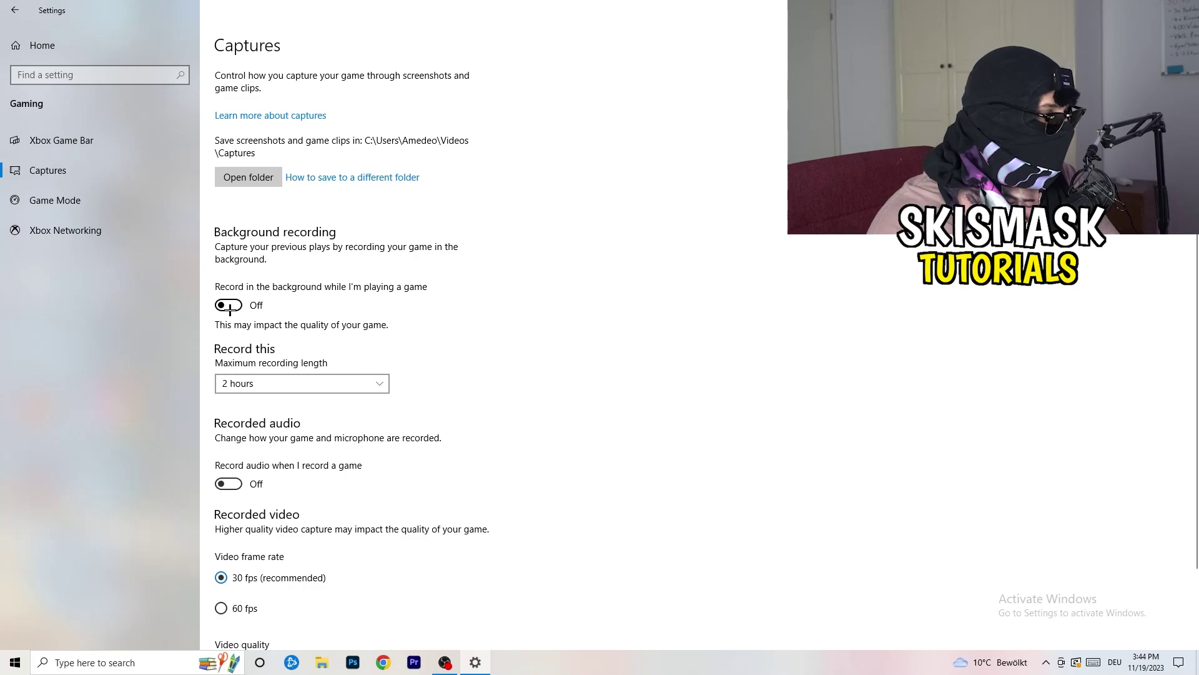
Verify the Game Mode toggle is On, then go back to the Settings home page
scroll(375, 390, down, 3)
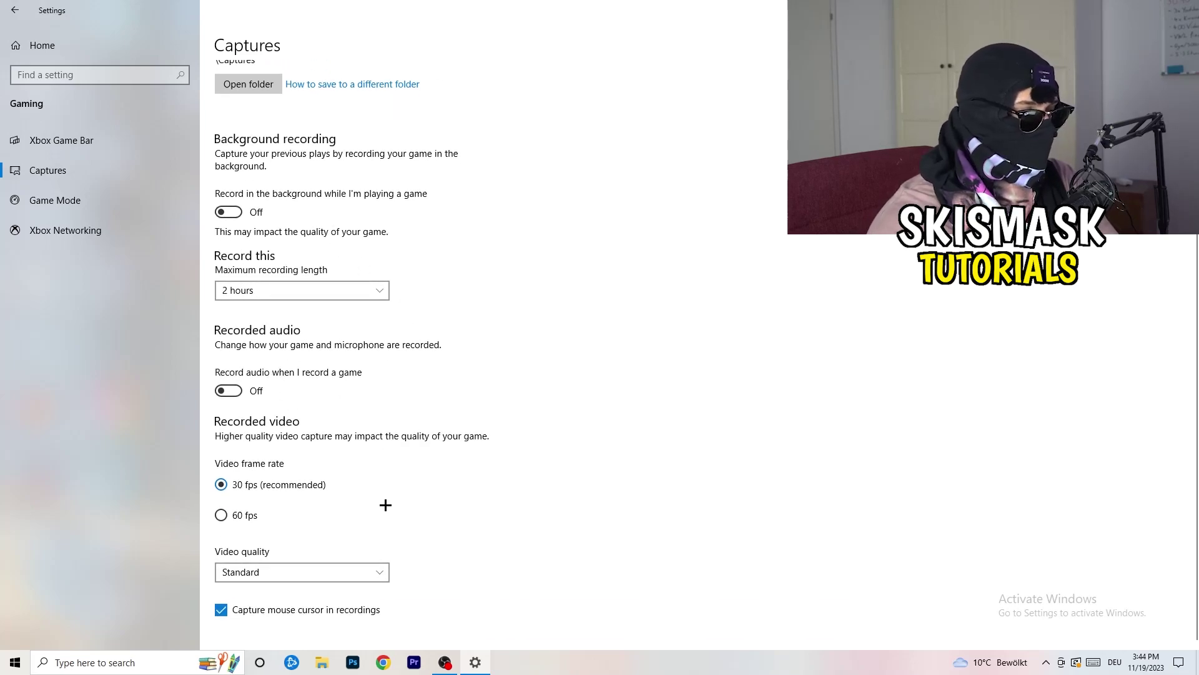
scroll(386, 504, up, 3)
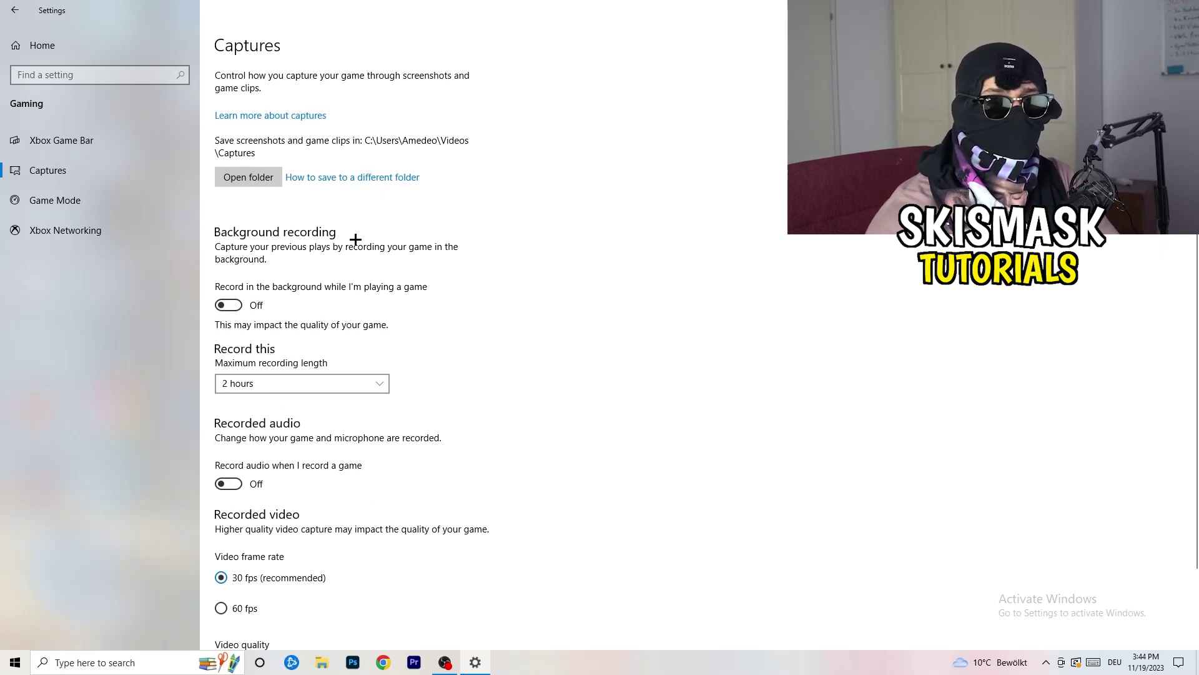
click(63, 189)
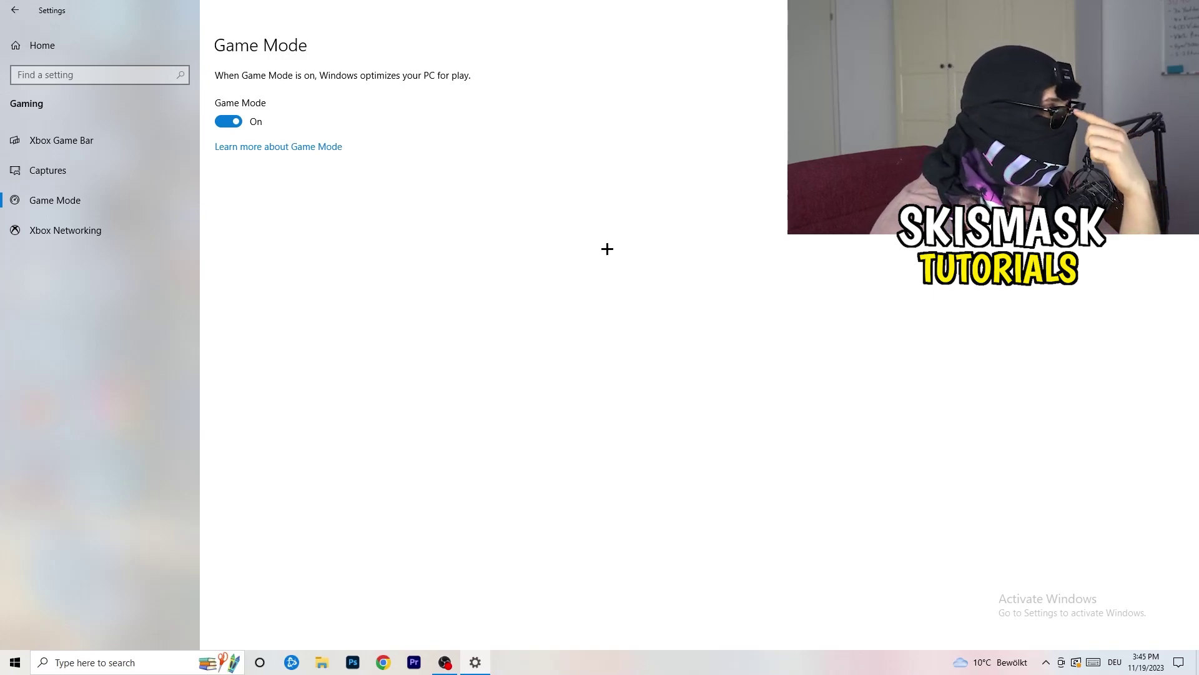
click(16, 11)
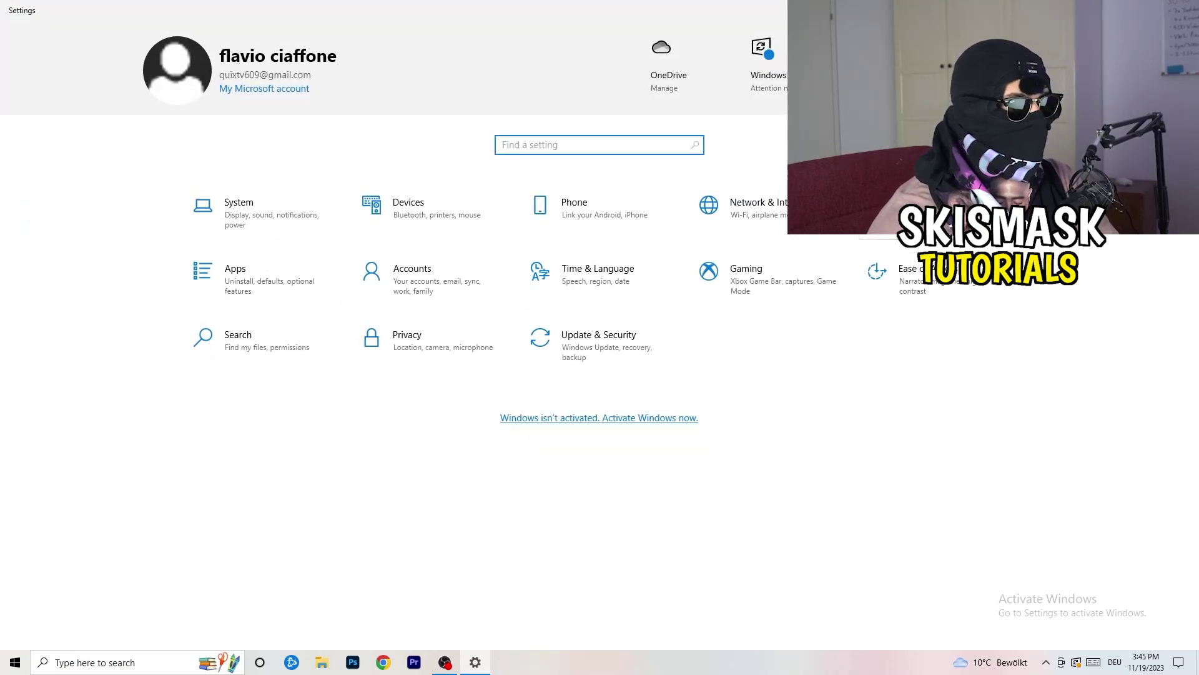
Check Windows Update showing KB5032189 pending restart, then close Settings with Alt+F4
click(588, 343)
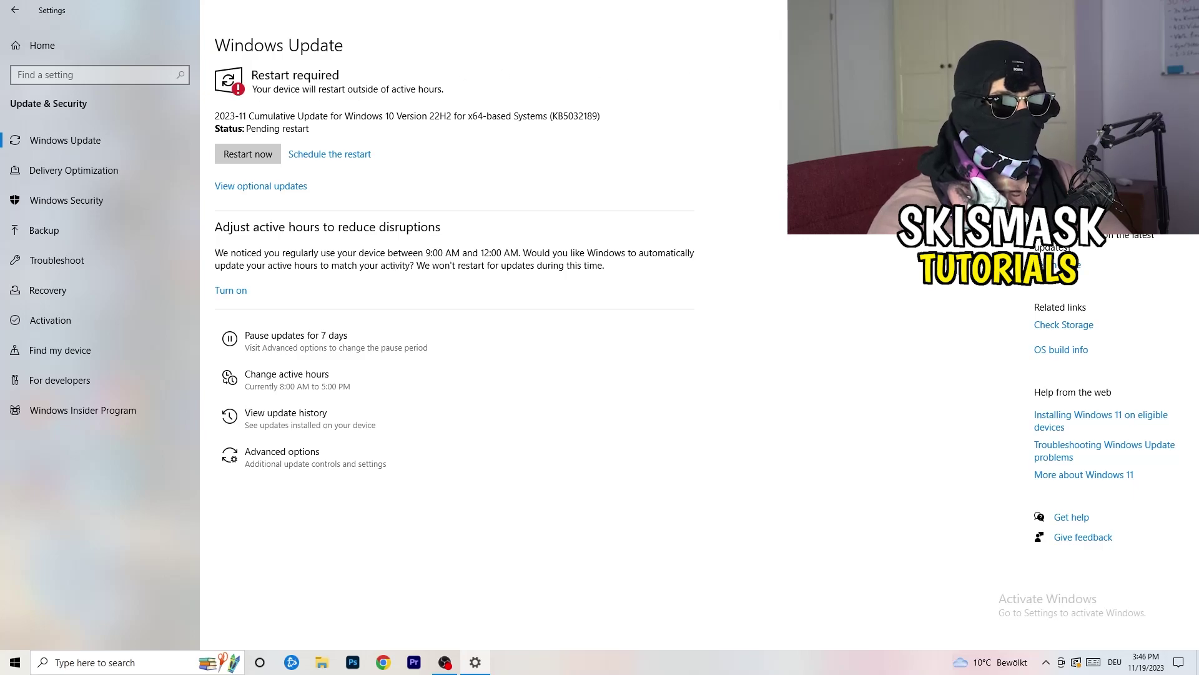
key(alt+F4)
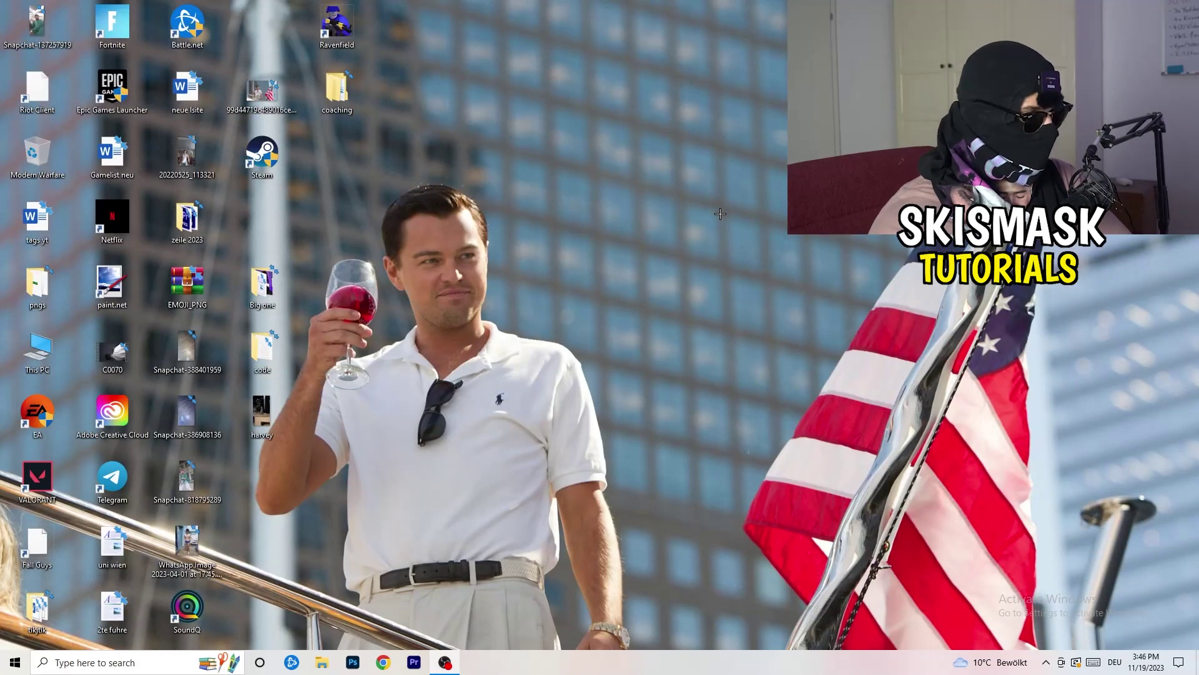